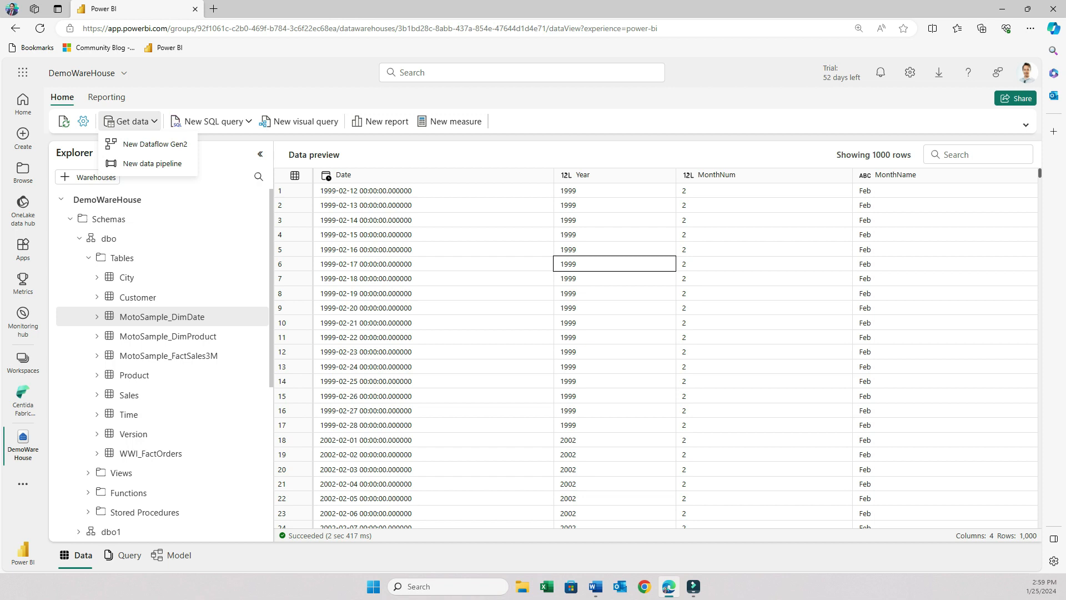
# Preview the data in the MotoSample_DimProduct table.
pyautogui.press('Escape')
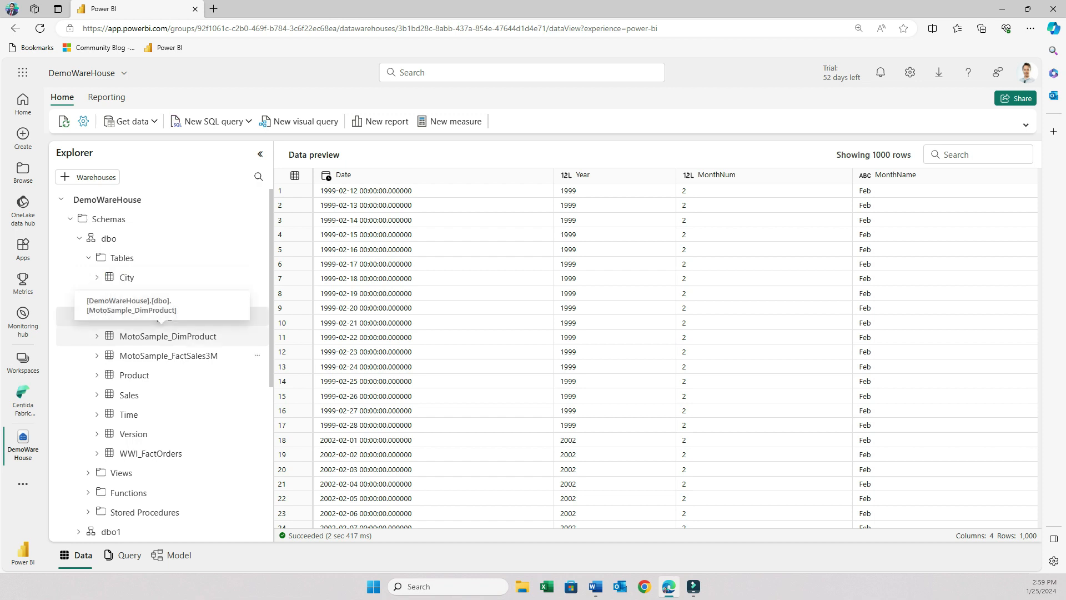
pyautogui.click(161, 336)
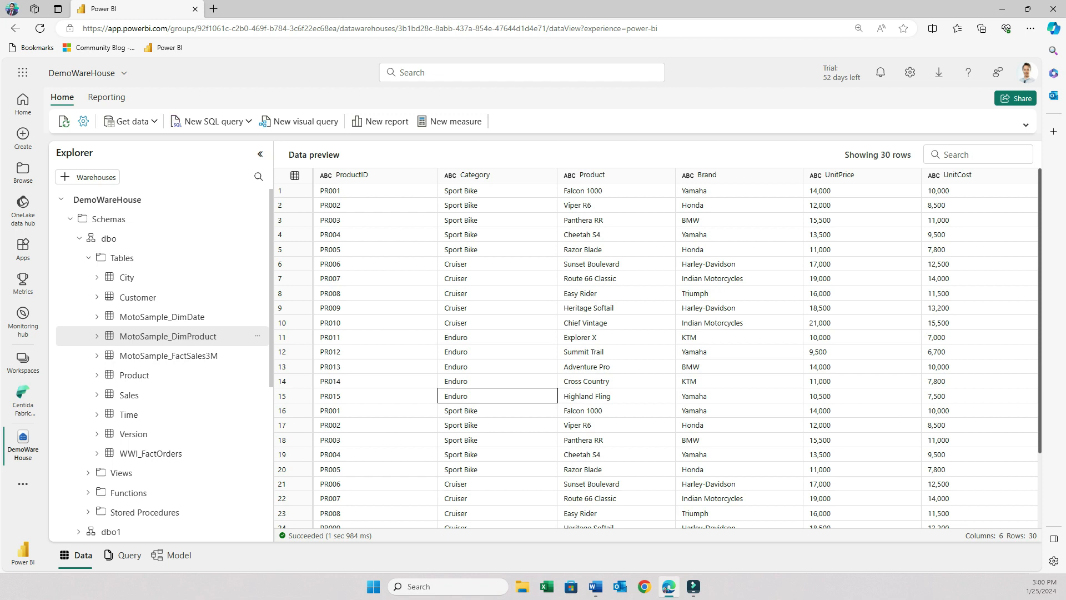
# Open a new blank SQL query and paste in a query totalling sales by year, category and brand.
pyautogui.click(248, 121)
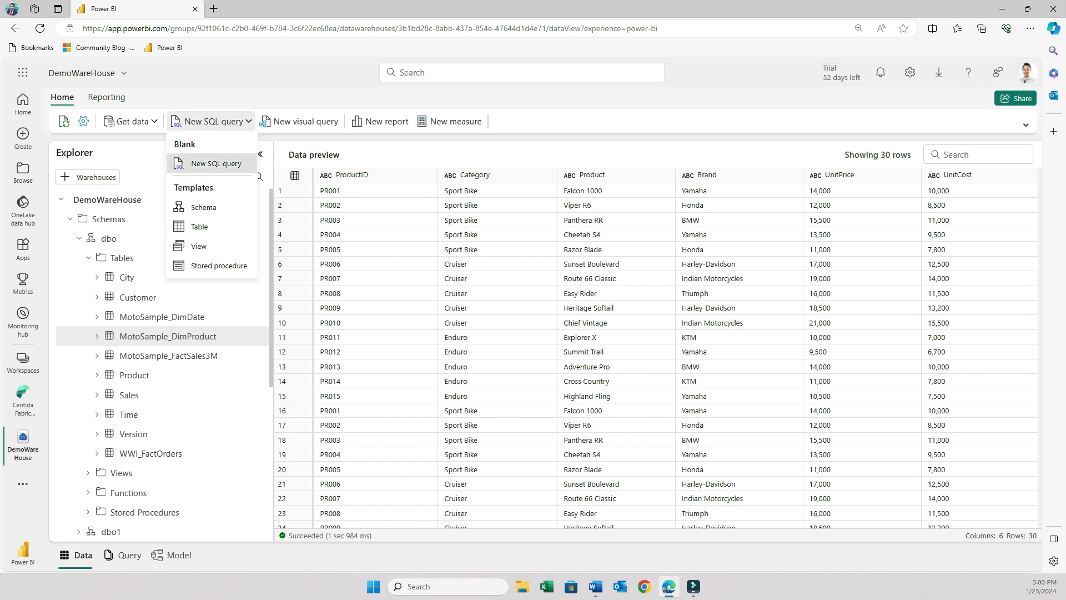
pyautogui.click(216, 164)
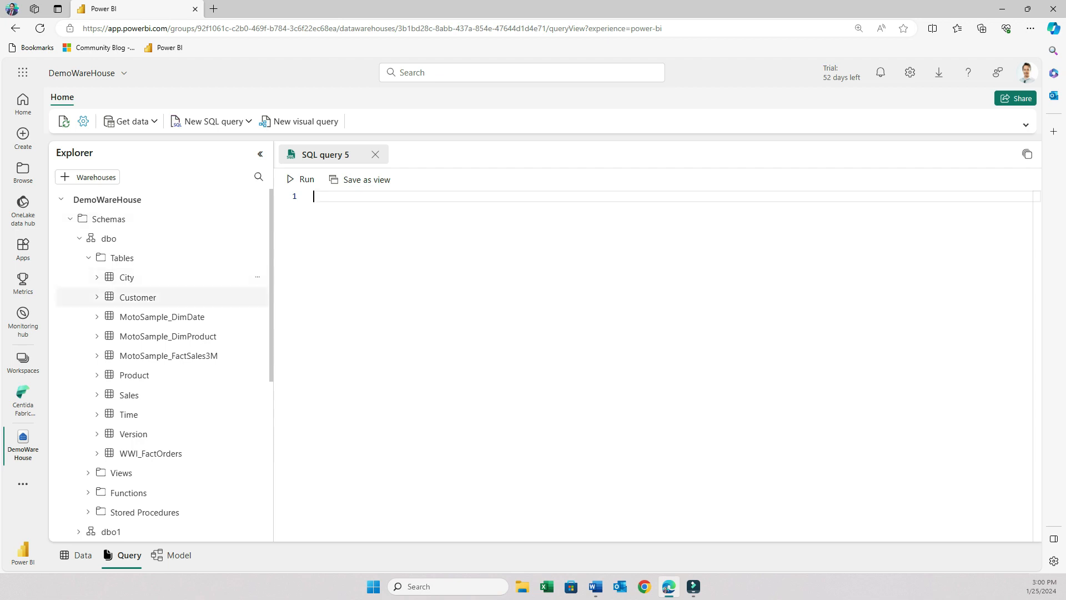
pyautogui.hotkey('alt', 'Tab')
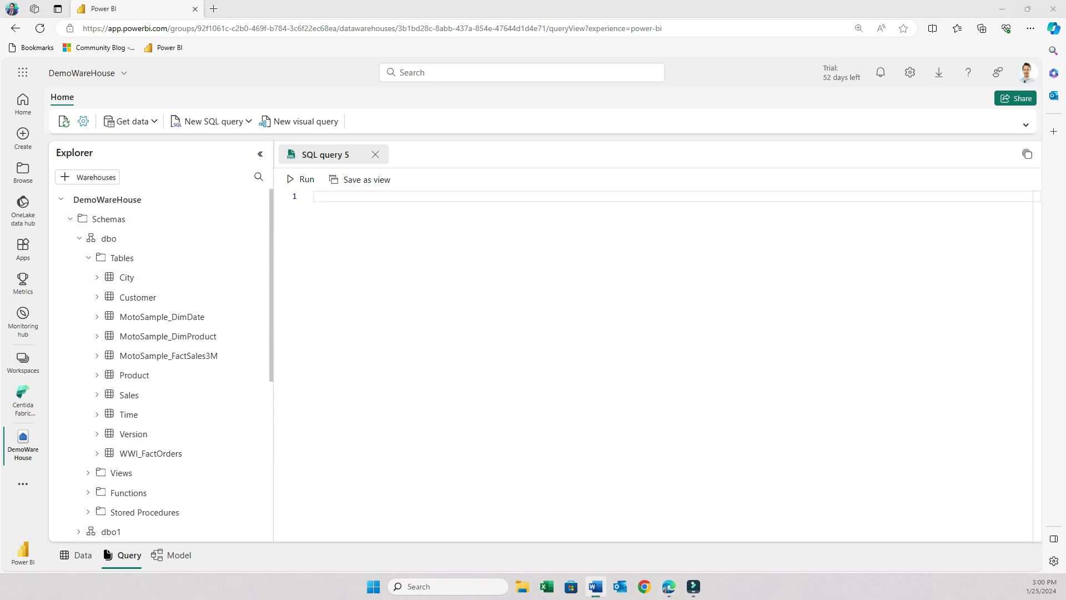
pyautogui.hotkey('alt', 'Tab')
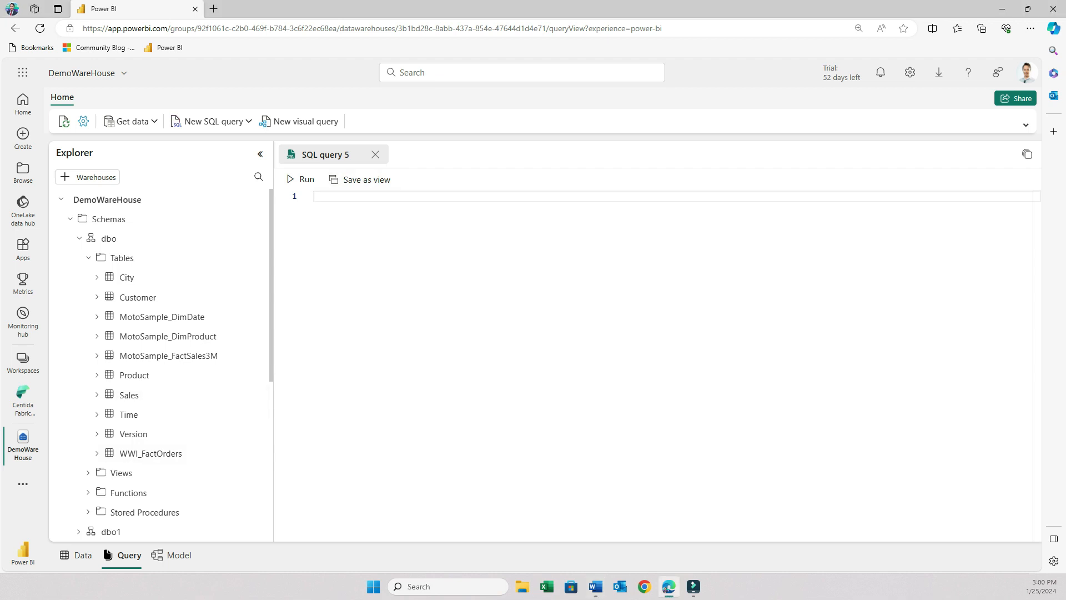
pyautogui.write('SELECT     dd.Year,     dp.Category,     dp.Brand,     SUM(dfs.SalesAmount) AS TotalSales FROM MotoSample_FactSales3M dfs JOIN MotoSample_DimProduct dp ON dfs.ProductID = dp.ProductID JOIN MotoSample_DimDate dd ON dfs.DateID = dd.Date GROUP BY dd.Year, dp.Category, dp.Brand ORDER BY dd.Year')
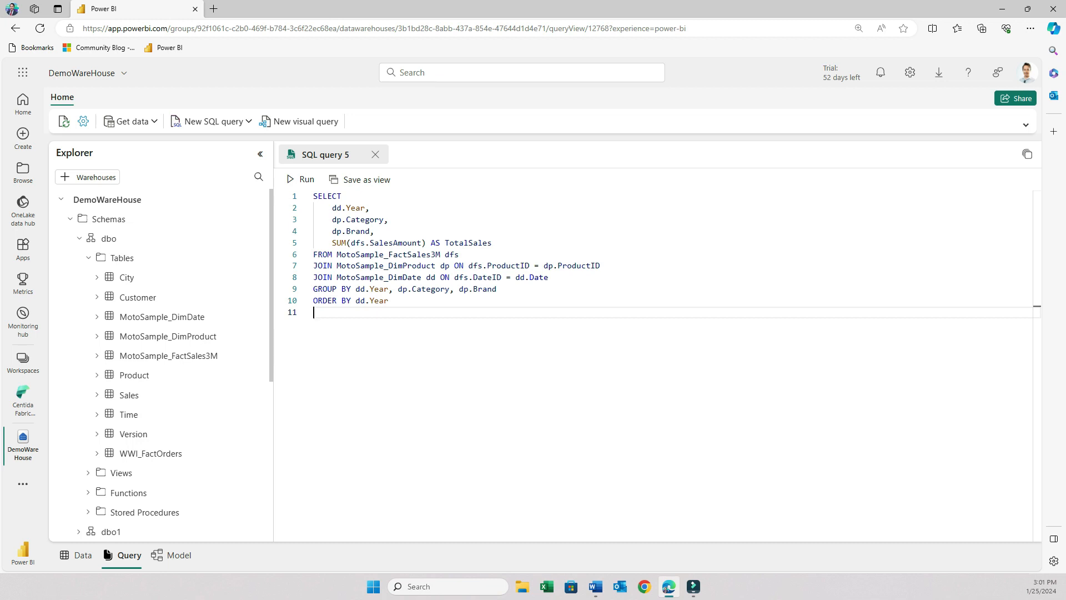
# Run the pasted sales-by-year, category and brand query.
pyautogui.hotkey('ctrl', 'a')
pyautogui.click(313, 196)
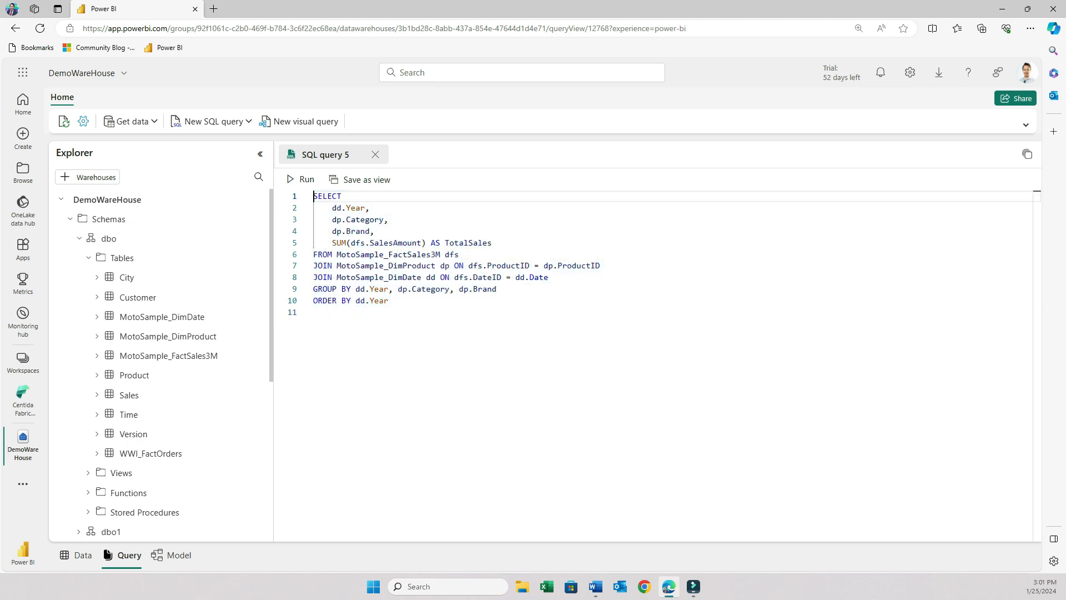
pyautogui.hotkey('ctrl', 'Return')
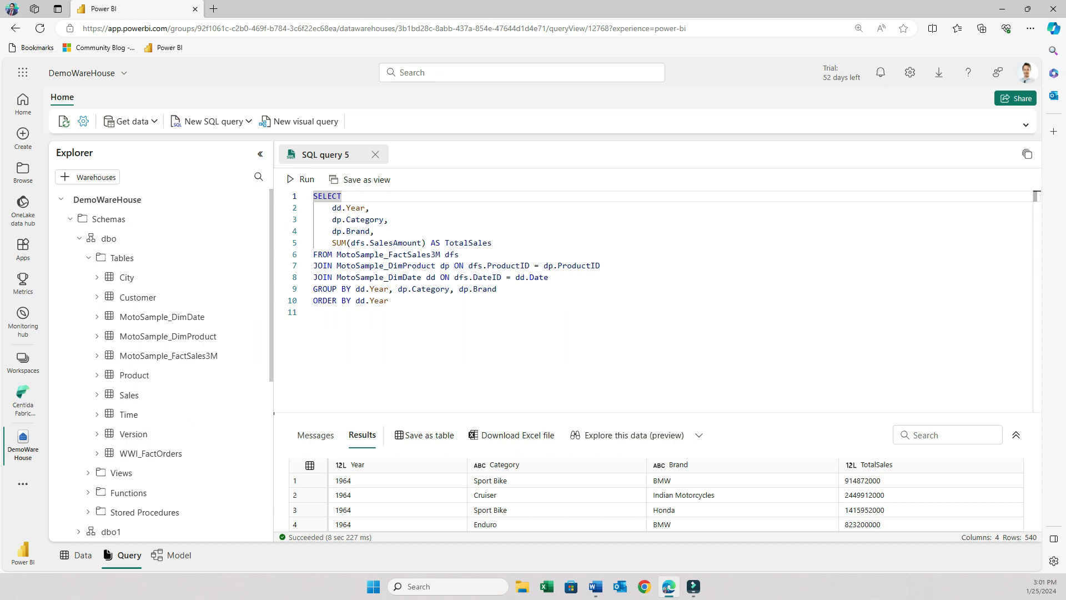
# Add a query above it, Select Count (*) from MotoSample_FactSales3M;, and run only that statement.
pyautogui.press('Return')
pyautogui.press('Return')
pyautogui.press('Return')
pyautogui.press('Up')
pyautogui.press('Up')
pyautogui.press('Up')
pyautogui.write('Se')
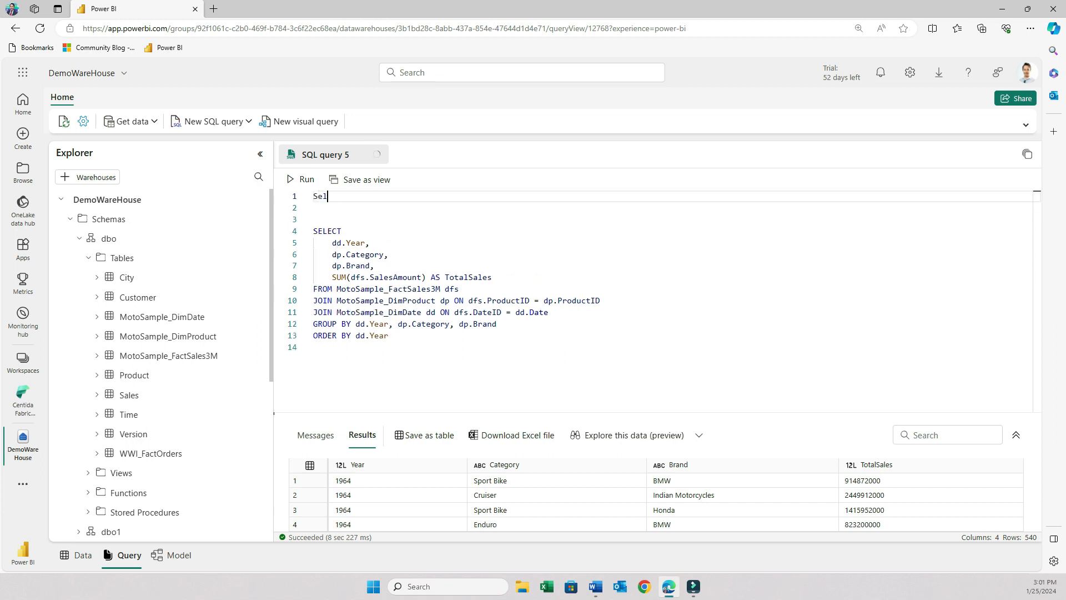
pyautogui.write('lect Count (*)')
pyautogui.press('Return')
pyautogui.write('from')
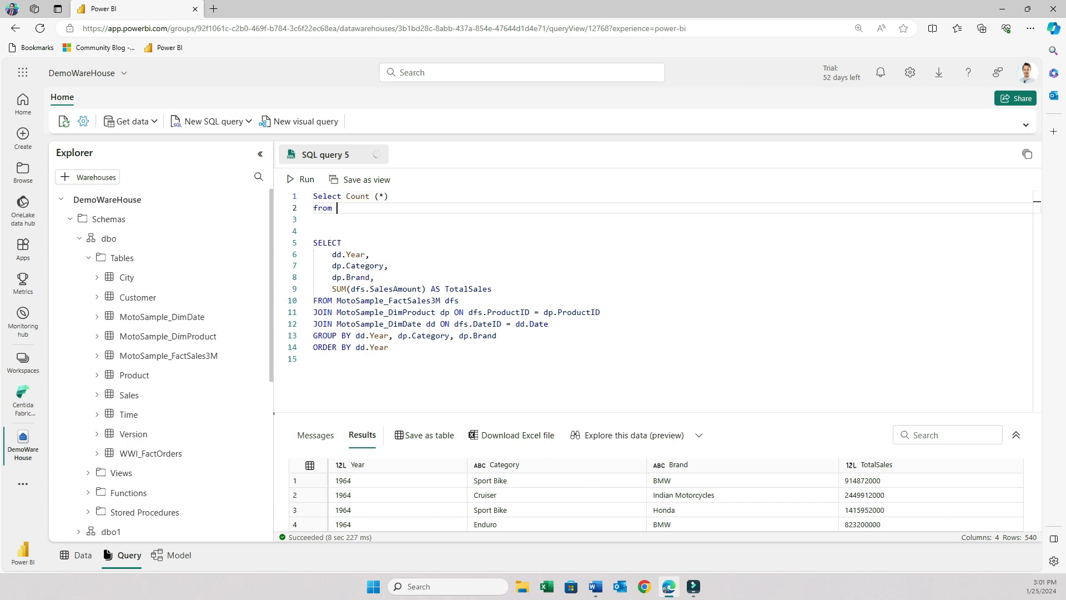
pyautogui.write(' MotoSample_FactSales3M;')
pyautogui.hotkey('ctrl', 'shift', 'Home')
pyautogui.hotkey('ctrl', 'Return')
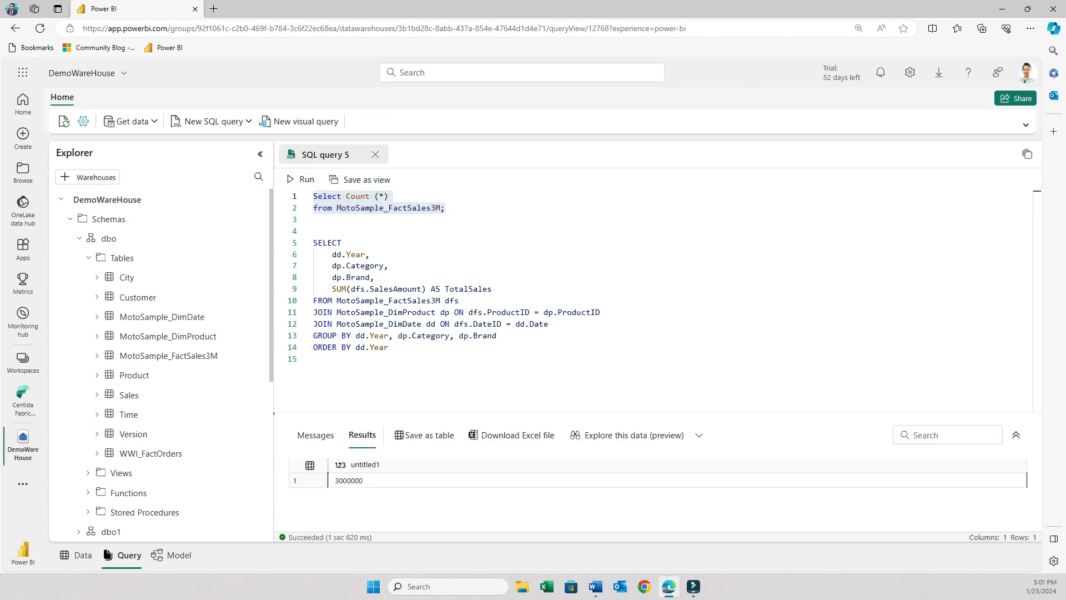
# Run only the sales-by-year, category and brand query and scroll through its results.
pyautogui.moveTo(389, 347); pyautogui.dragTo(313, 243)
pyautogui.click(300, 179)
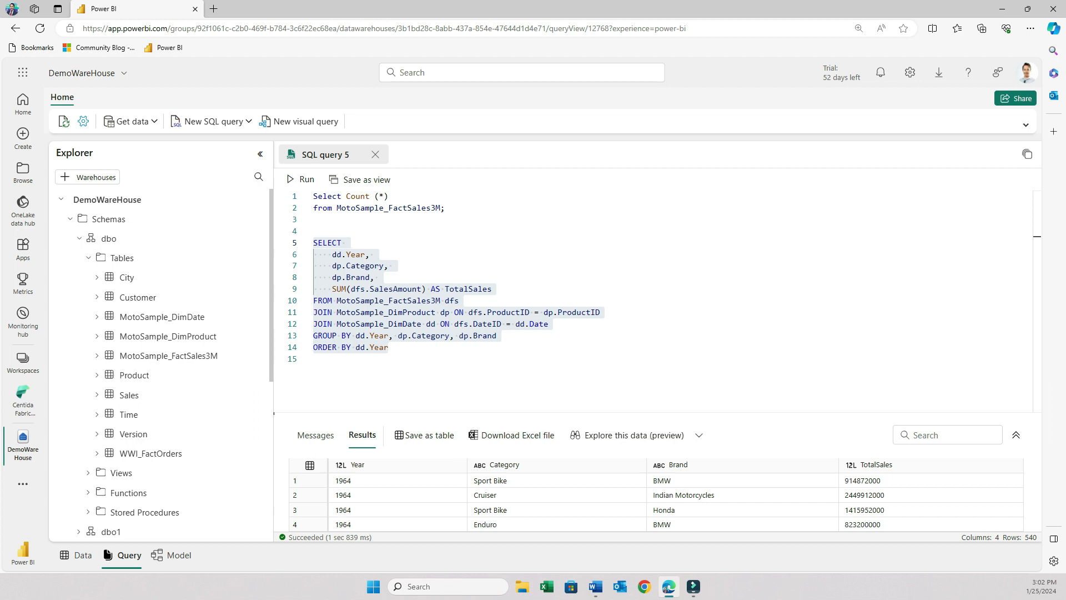
pyautogui.moveTo(274, 413); pyautogui.dragTo(274, 219)
pyautogui.scroll(-2, 557, 417)
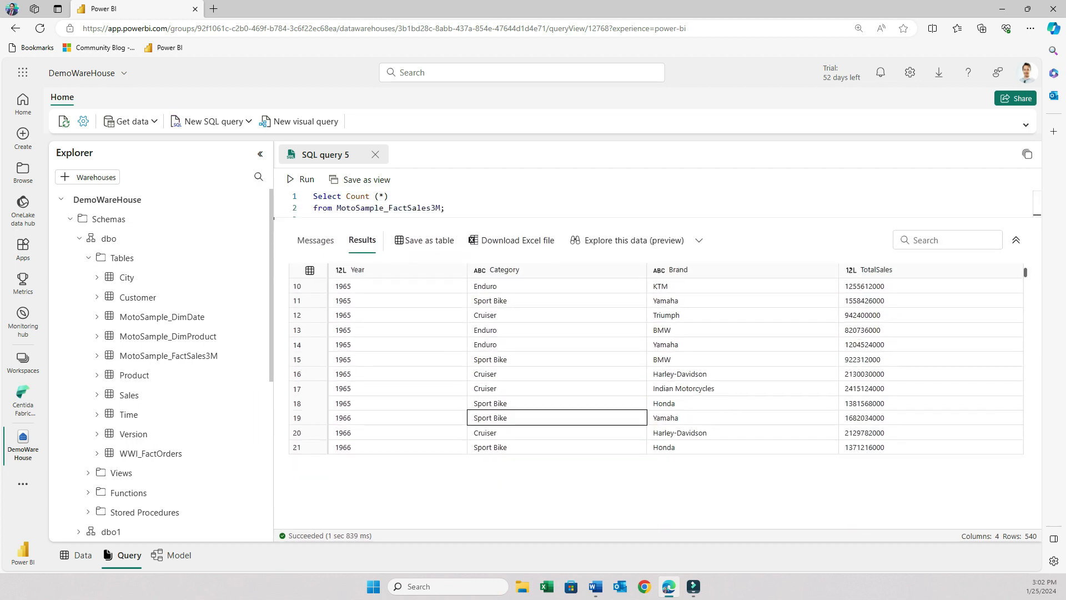
pyautogui.scroll(2, 557, 428)
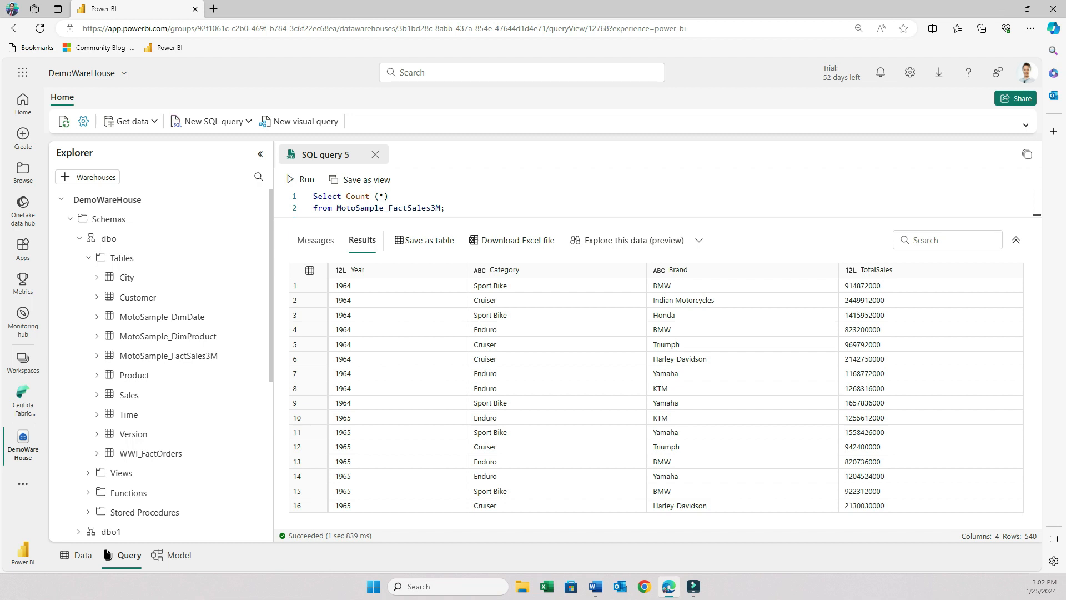
pyautogui.moveTo(274, 218); pyautogui.dragTo(274, 396)
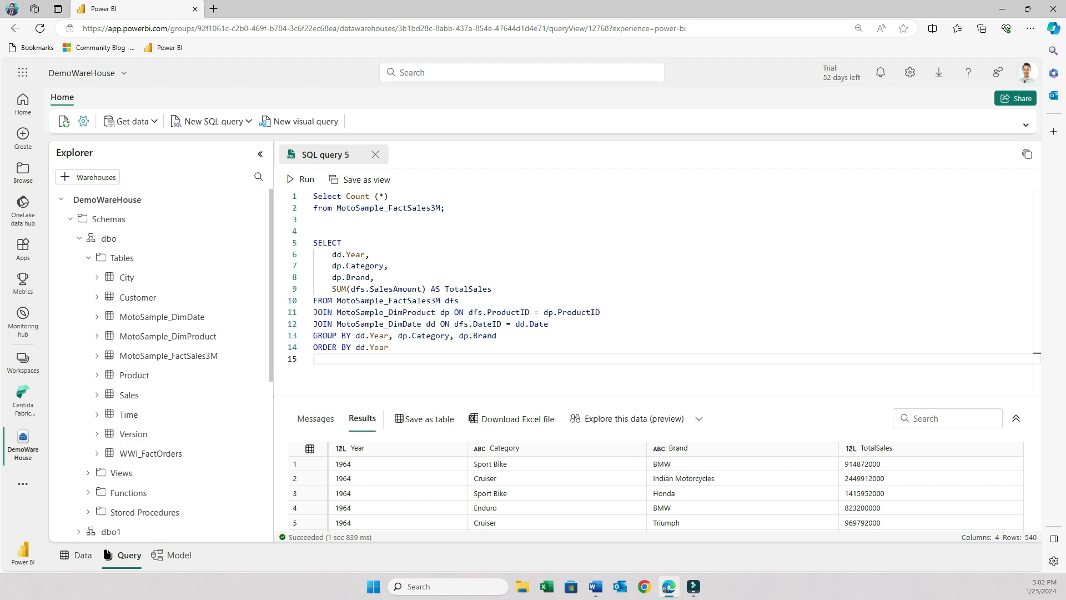
# Rename the query tab to TestQuery1.
pyautogui.rightClick(343, 154)
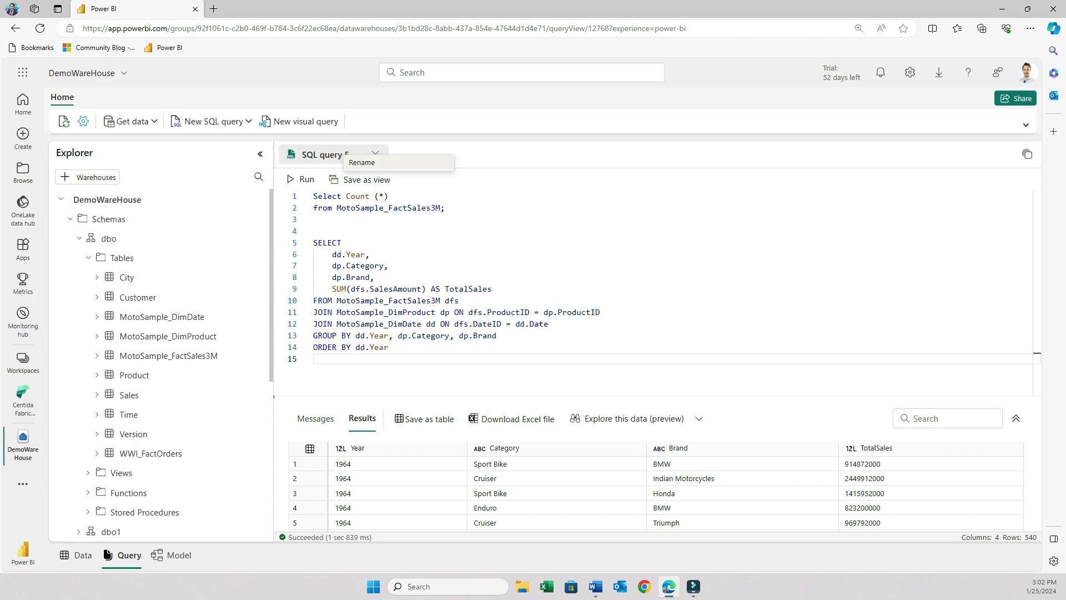
pyautogui.click(362, 162)
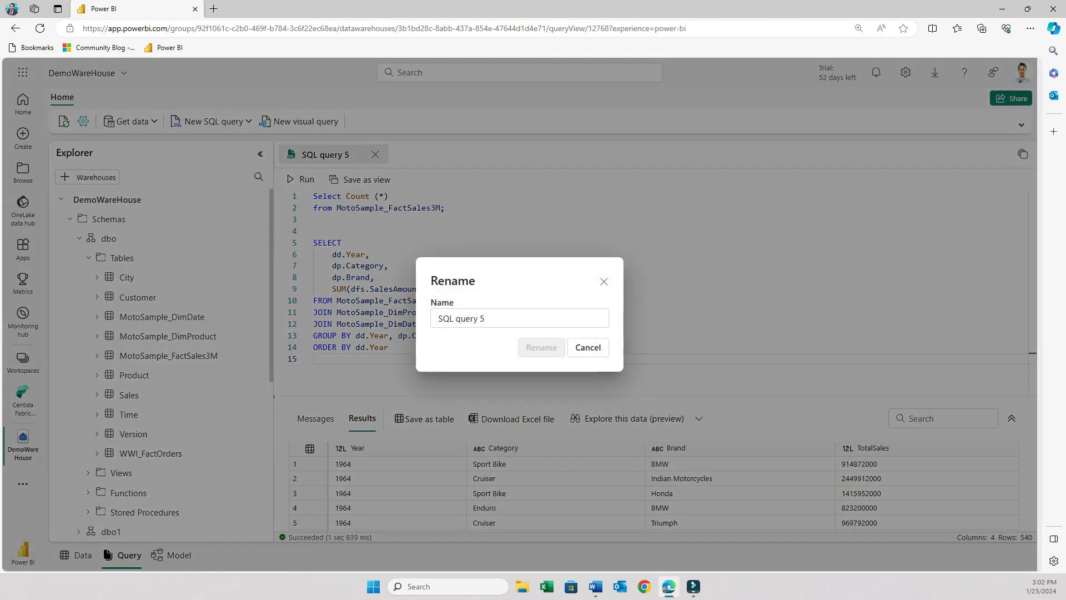
pyautogui.write('TestQuery')
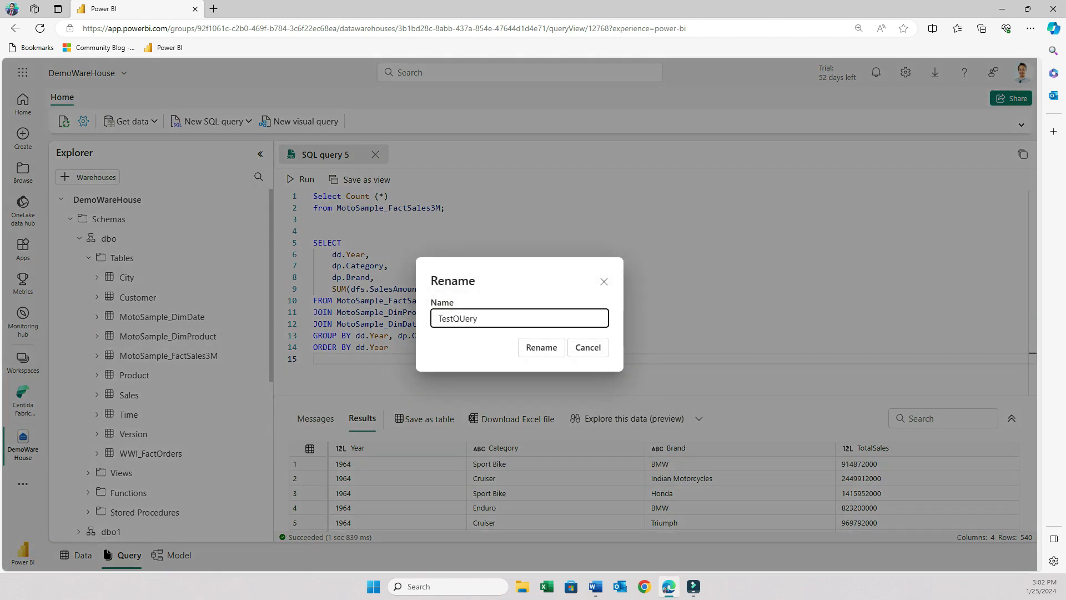
pyautogui.press('BackSpace')
pyautogui.press('BackSpace')
pyautogui.press('BackSpace')
pyautogui.press('BackSpace')
pyautogui.write('uery1')
pyautogui.click(542, 347)
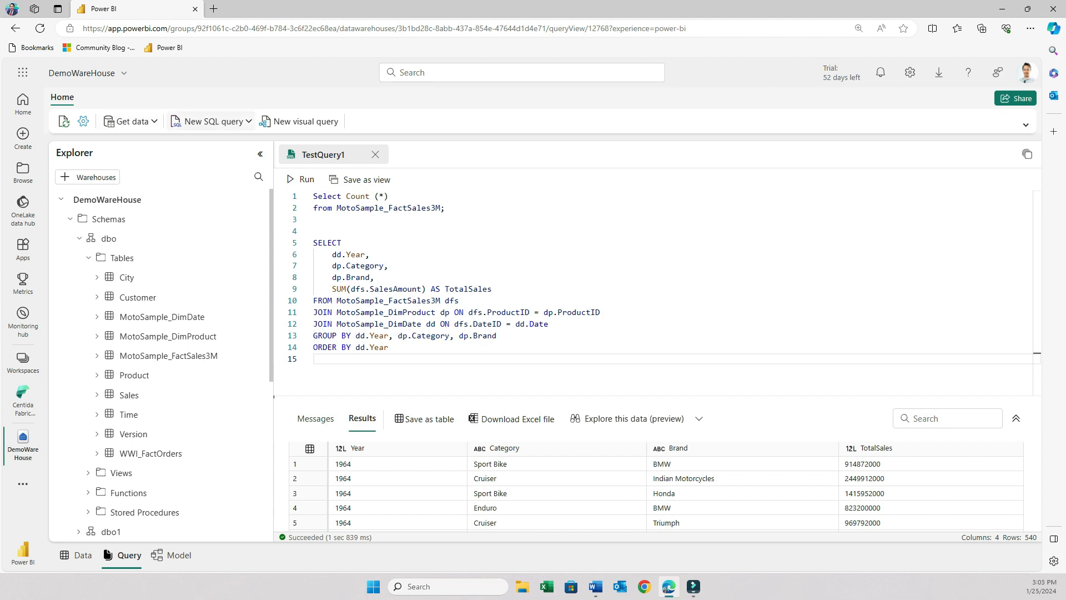
# Open another blank SQL query and paste in a query ranking brands by 2023 sales.
pyautogui.click(211, 121)
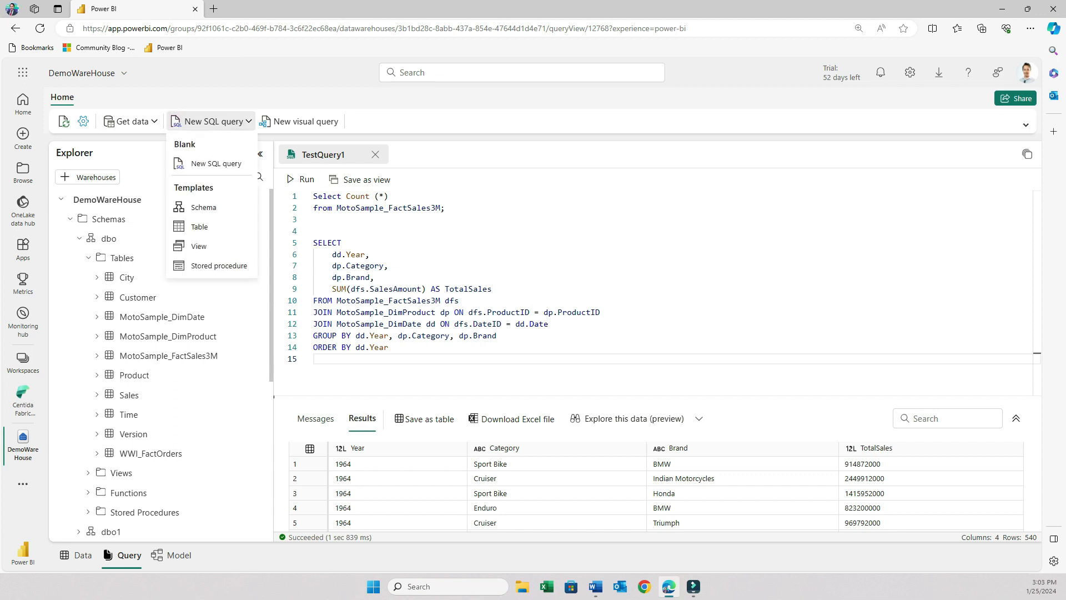
pyautogui.hotkey('alt', 'Tab')
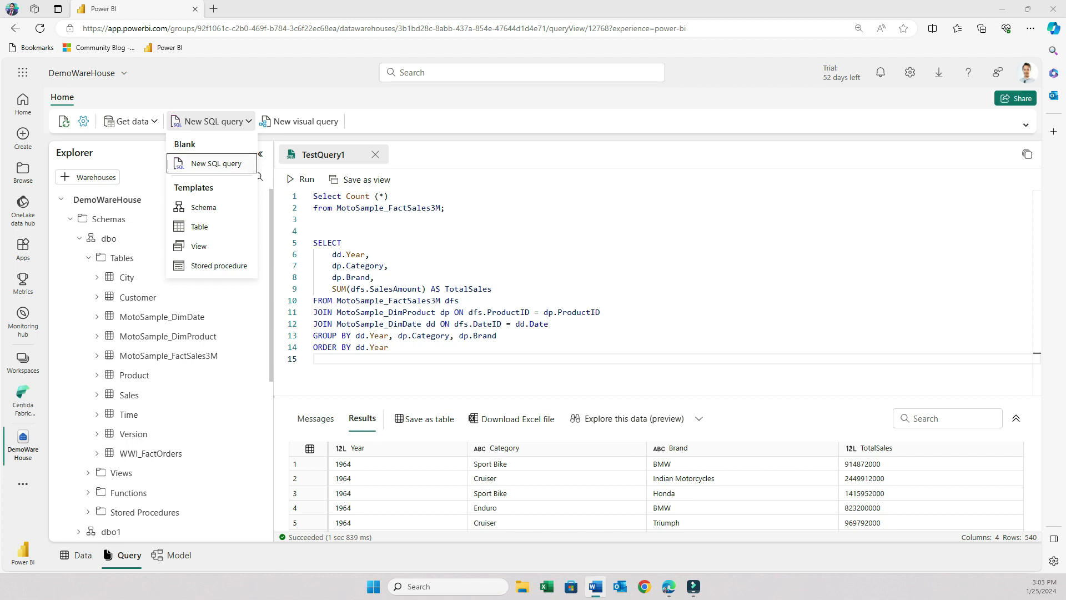
pyautogui.click(216, 163)
pyautogui.write('SELECT     SubQuery.Brand,     SubQuery.BrandSales,     RANK() OVER (ORDER BY SubQuery.BrandSales DESC) AS SalesRank FROM (SELECT          dp.Brand,          SUM(dfs.SalesAmount) AS BrandSales      FROM MotoSample_FactSales3M dfs      JOIN MotoSample_DimProduct dp ON dfs.ProductID = dp.ProductID      JOIN MotoSample_DimDate dd ON dfs.DateID = dd.Date      WHERE dd.Year = 2023      GROUP BY dp.Brand) AS SubQuery ORDER BY SalesRank;')
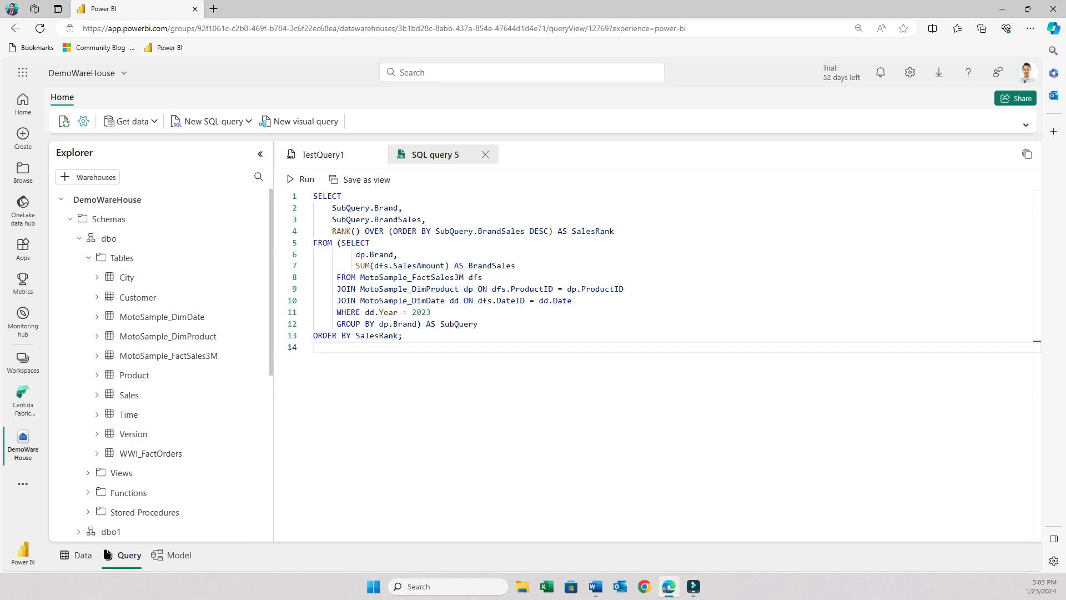
# Run the brand sales ranking query and enlarge the results area.
pyautogui.moveTo(337, 242); pyautogui.dragTo(478, 324)
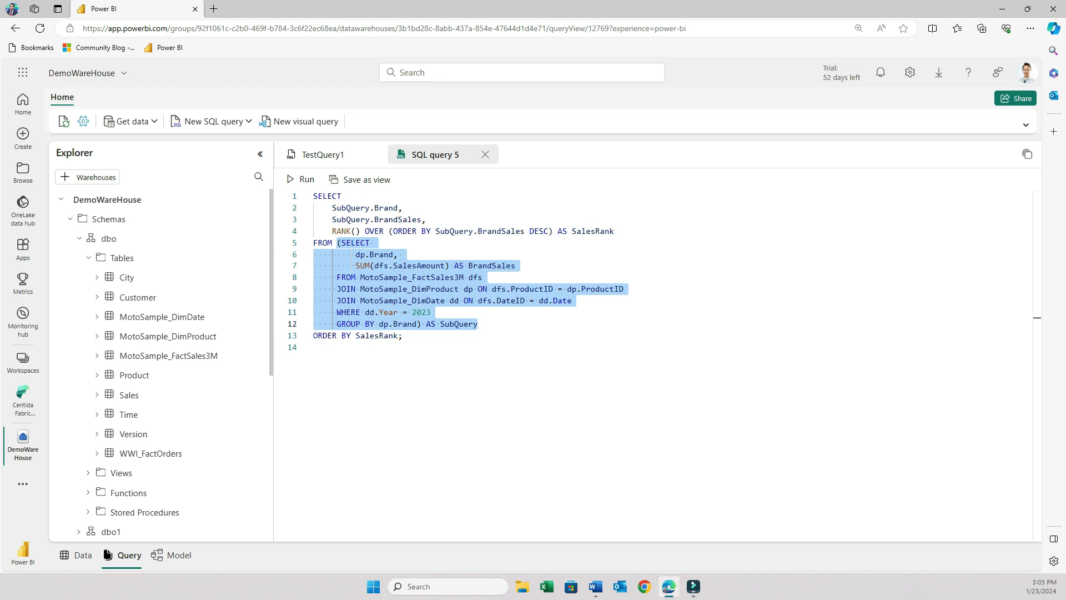
pyautogui.click(389, 350)
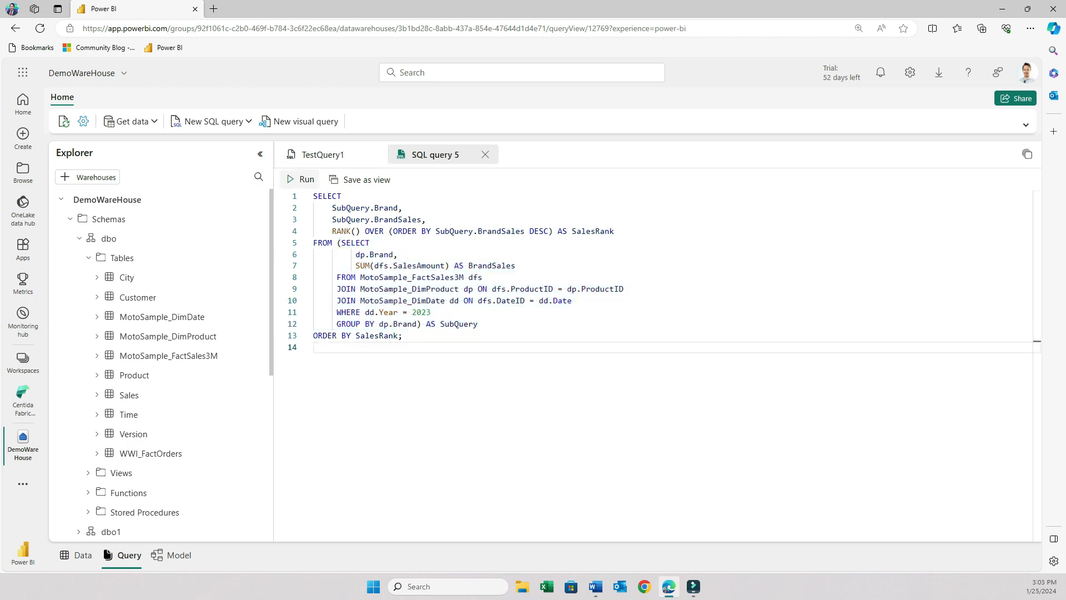
pyautogui.click(302, 179)
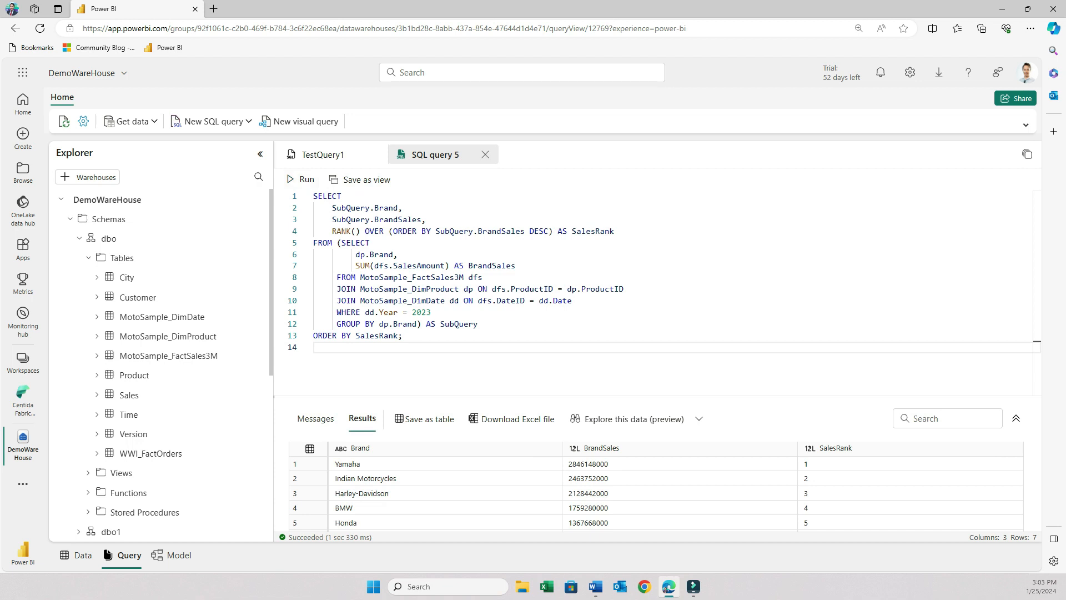
pyautogui.moveTo(274, 396); pyautogui.dragTo(273, 270)
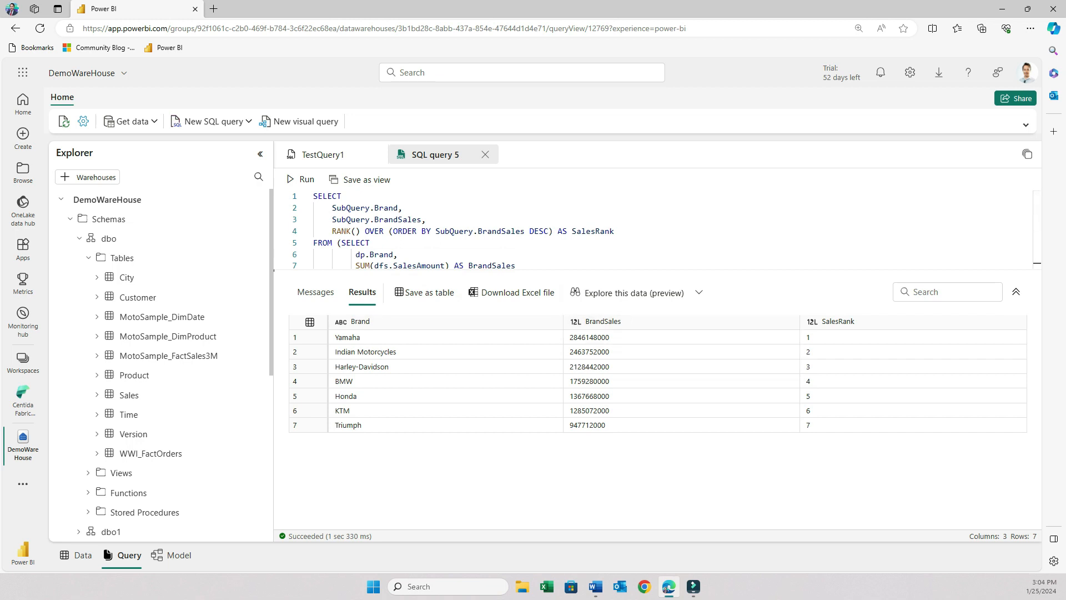
# Rename the ranking query tab to TestQuery2.
pyautogui.moveTo(273, 270); pyautogui.dragTo(274, 316)
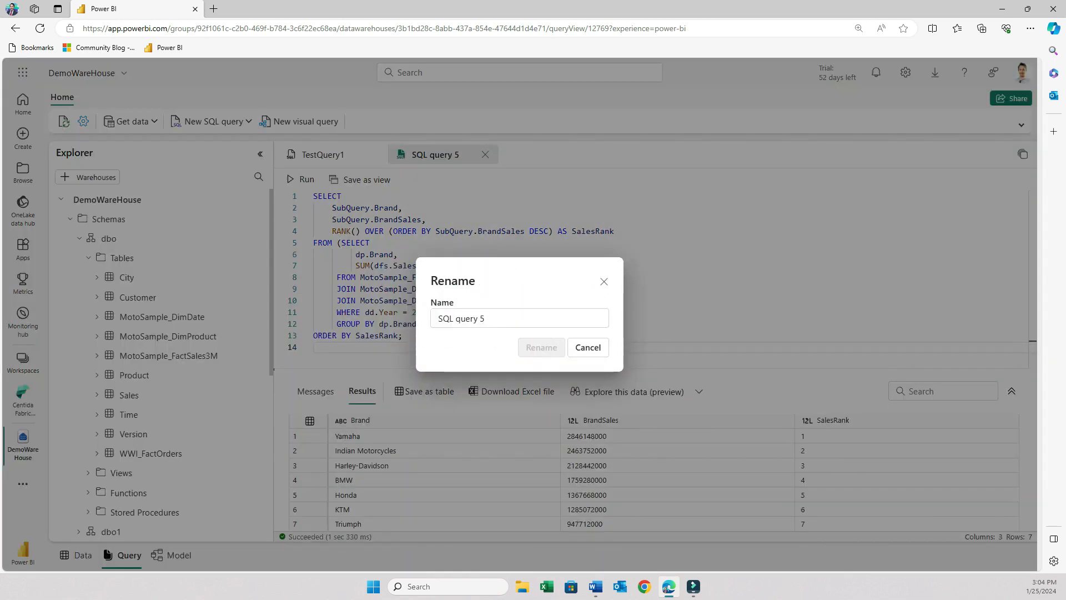
pyautogui.write('T')
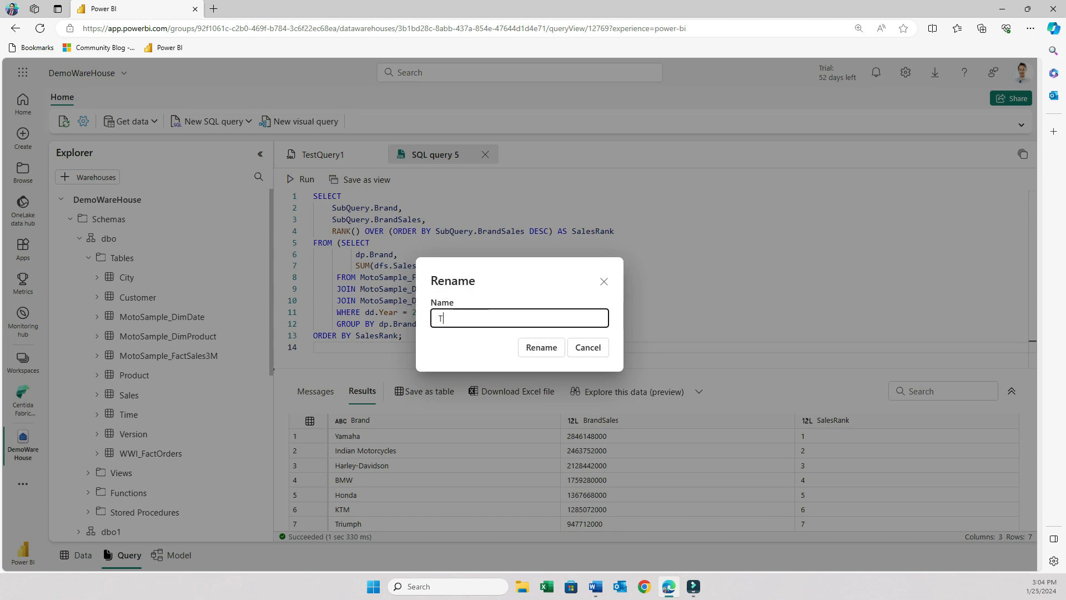
pyautogui.write('estQuery2')
pyautogui.click(542, 347)
# Open a third blank SQL query and paste in a query of product quantity, average price and percentage of total sales.
pyautogui.hotkey('alt', 'Tab')
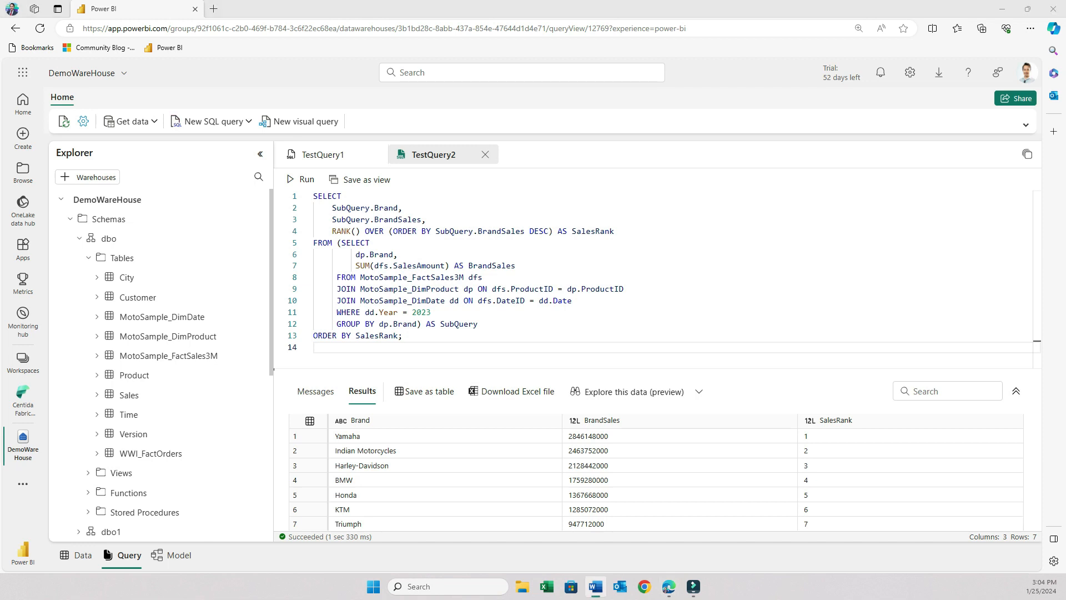
pyautogui.click(214, 121)
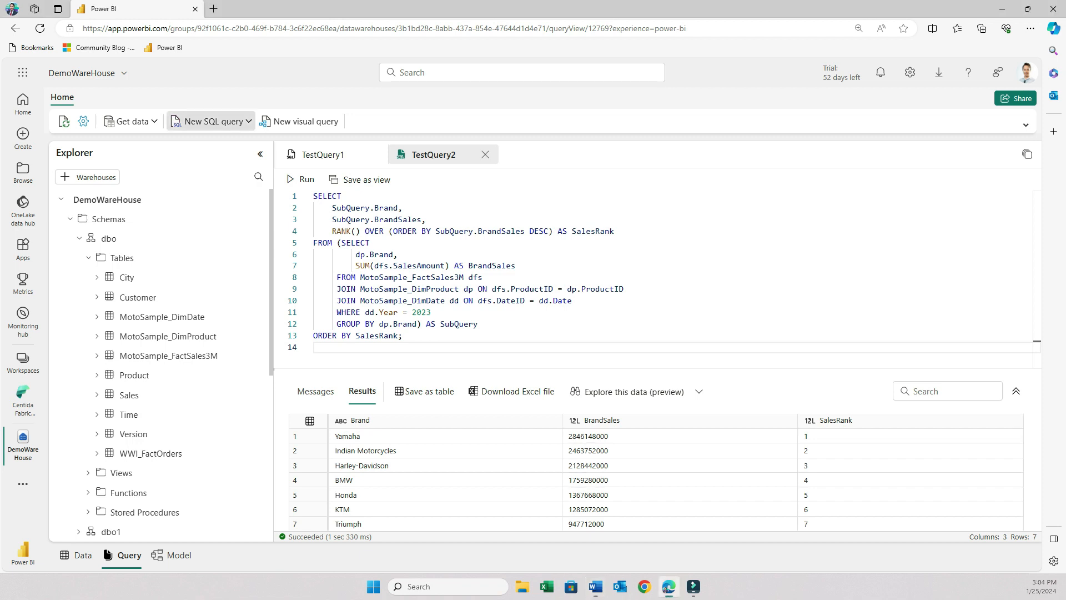
pyautogui.click(216, 164)
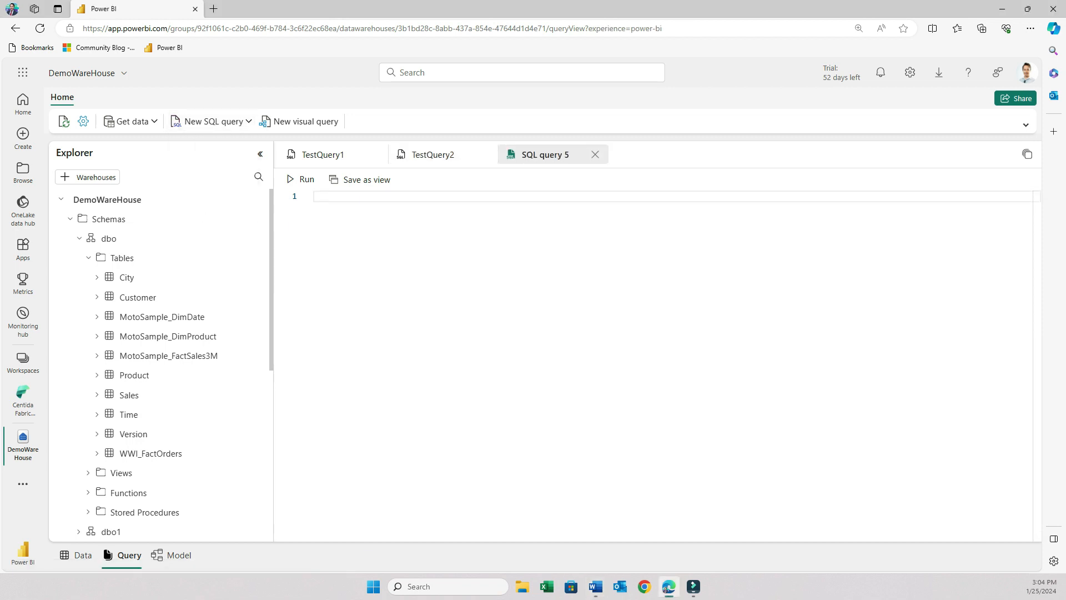
pyautogui.write('SELECT     dp.Product,     SUM(CAST(dfs.Quantity AS bigint)) AS TotalQuantitySold,     AVG(CAST(dfs.SalesAmount AS decimal(18,2)) / NULLIF(CAST(dfs.Quantity AS decimal(18,2)), 0)) AS AvgPrice,     CAST(SUM(CAST(dfs.SalesAmount AS decimal(18,2))) AS decimal(18,2)) / NULLIF(total.TotalSales, 0) * 100 AS PercentageOfTotal FROM MotoSample_FactSales3M dfs CROSS JOIN     (SELECT          CAST(SUM(CAST(SalesAmount AS decimal(18,2))) AS decimal(18,2)) AS TotalSales      FROM MotoSample_FactSales3M) AS total JOIN MotoSample_DimProduct dp ON dfs.ProductID = dp.ProductID GROUP BY dp.Product, total.TotalSales;')
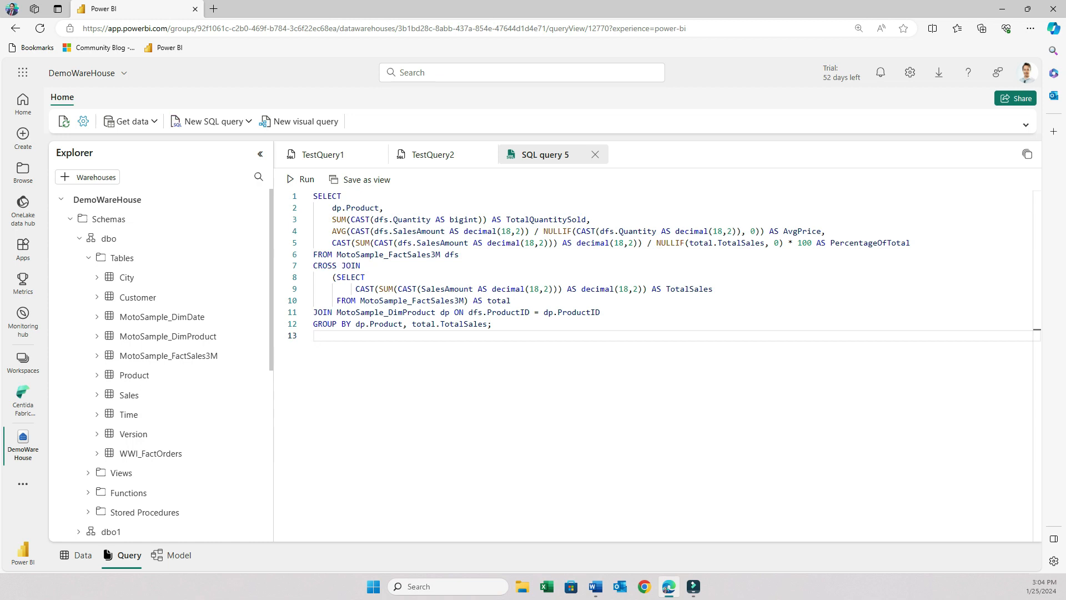
# Run the product sales and percentage-of-total query and review its results.
pyautogui.moveTo(449, 219); pyautogui.dragTo(474, 219)
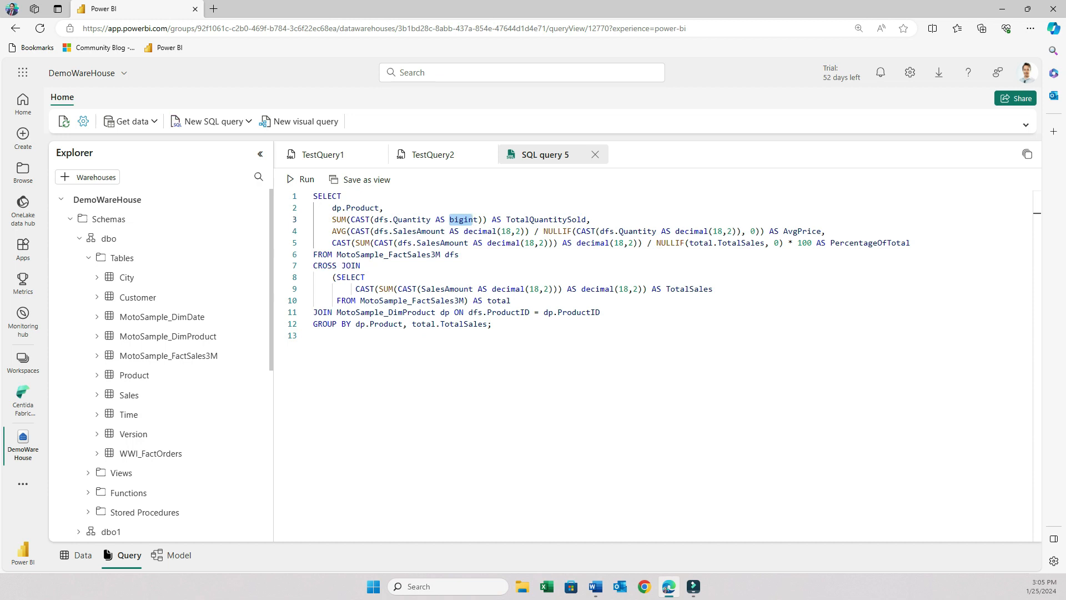
pyautogui.click(301, 179)
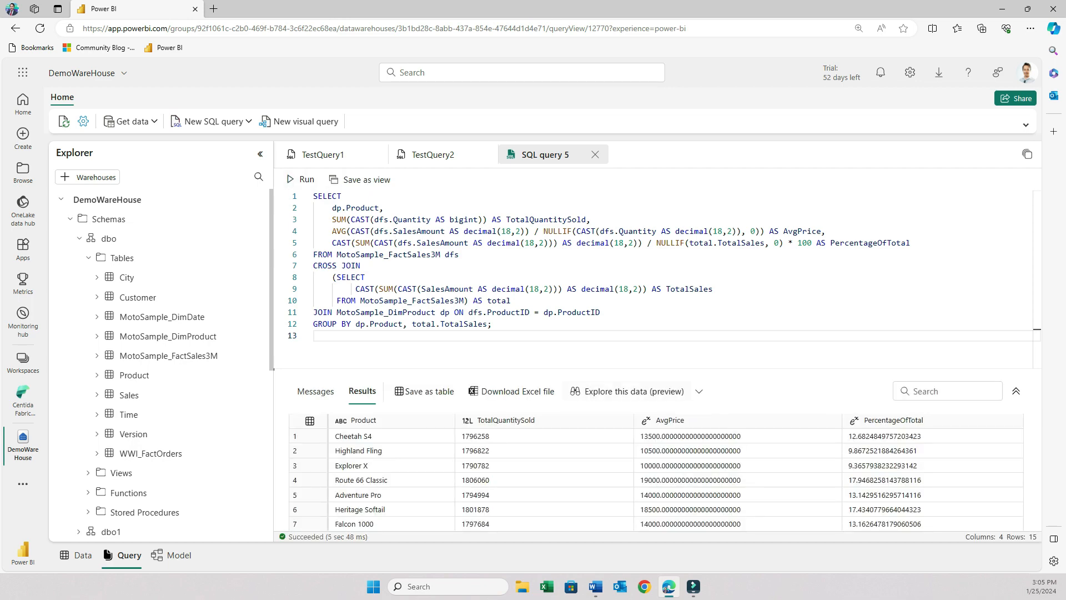
pyautogui.moveTo(649, 369); pyautogui.dragTo(650, 215)
pyautogui.click(392, 282)
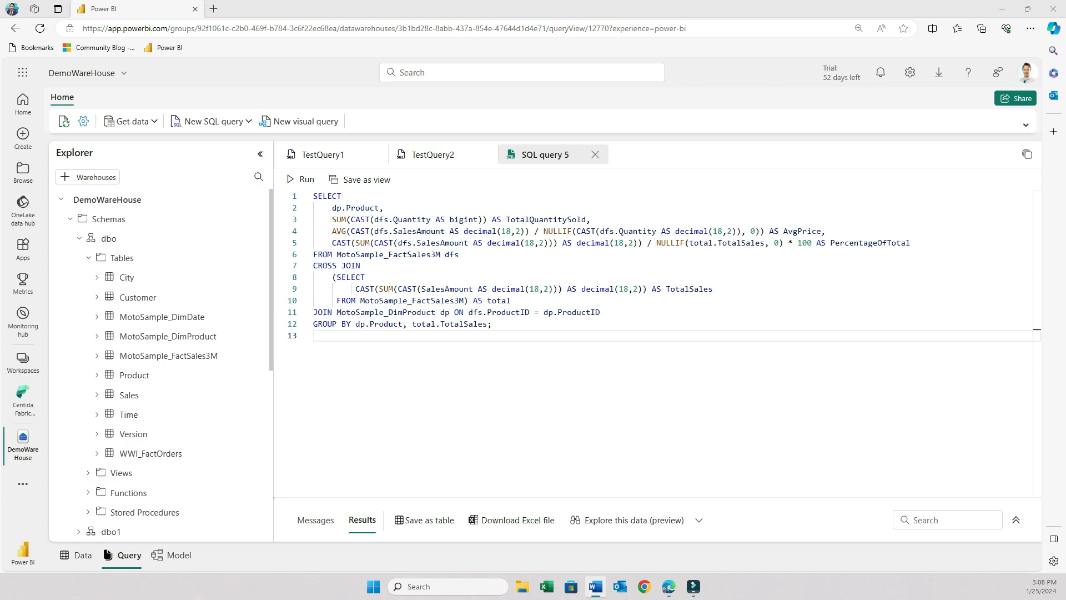
# Open the warehouse's model view and examine the tables and their relationships.
pyautogui.click(172, 556)
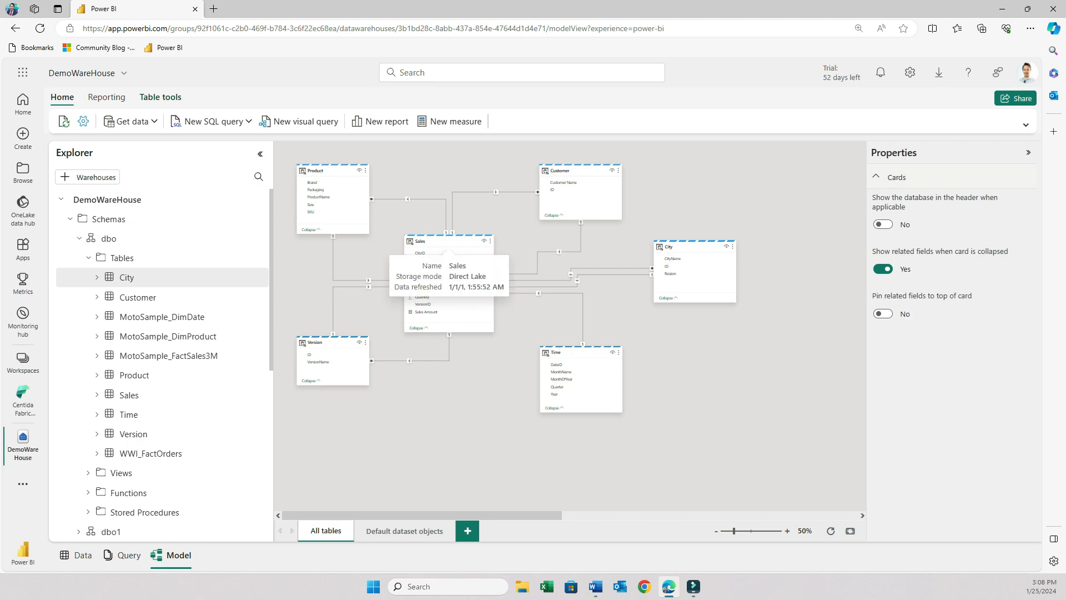
pyautogui.scroll(3, 379, 214)
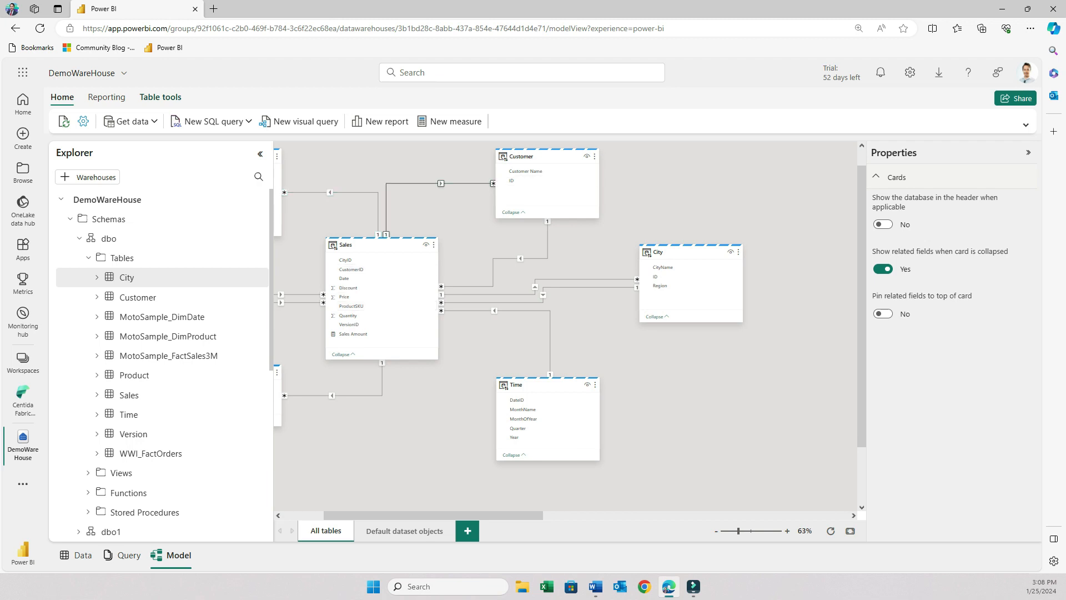
pyautogui.click(1028, 152)
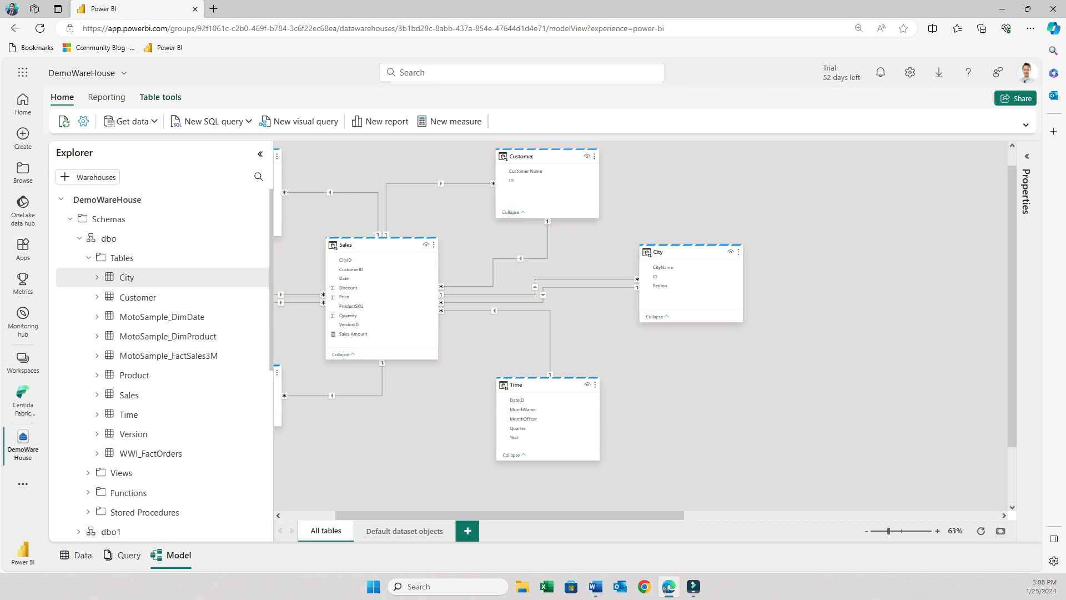
pyautogui.click(494, 310)
pyautogui.moveTo(511, 515); pyautogui.dragTo(457, 515)
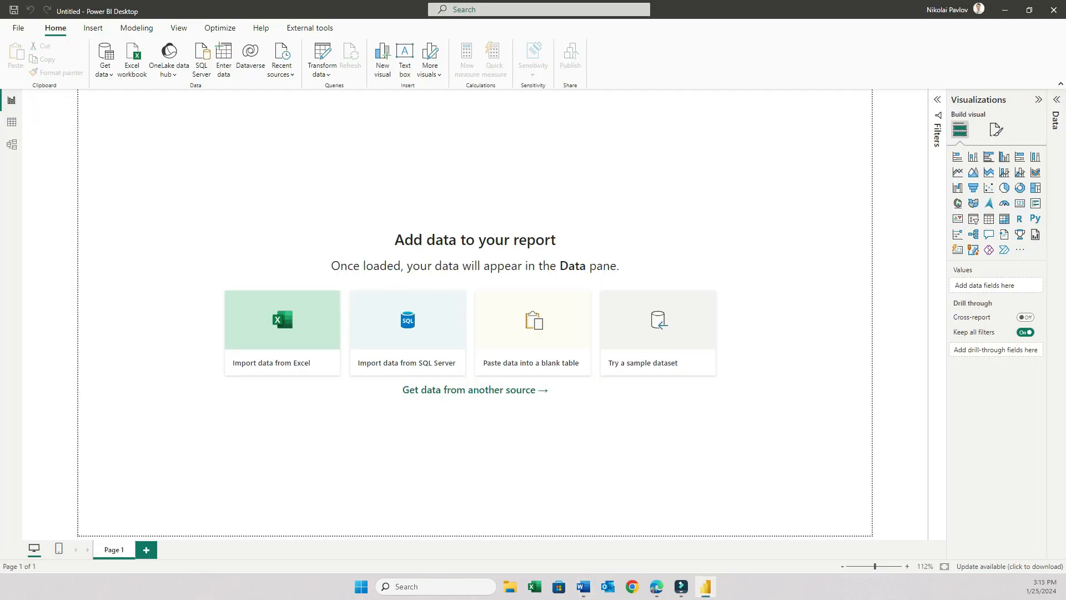
# Switch to Power BI Desktop and connect live to the DemoWareHouse warehouse through the OneLake data hub.
pyautogui.click(169, 74)
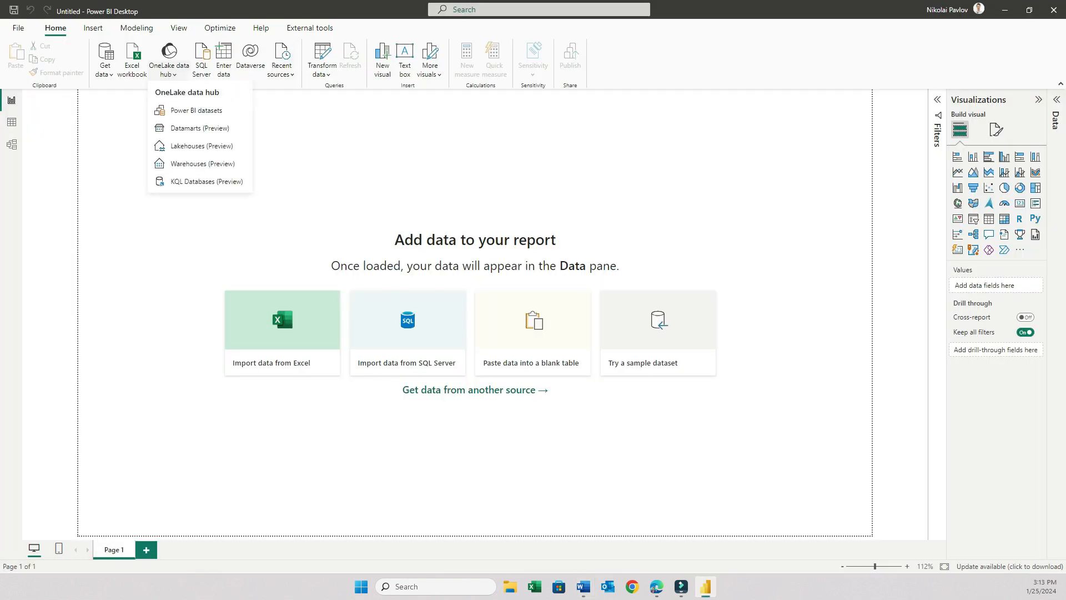
pyautogui.click(203, 164)
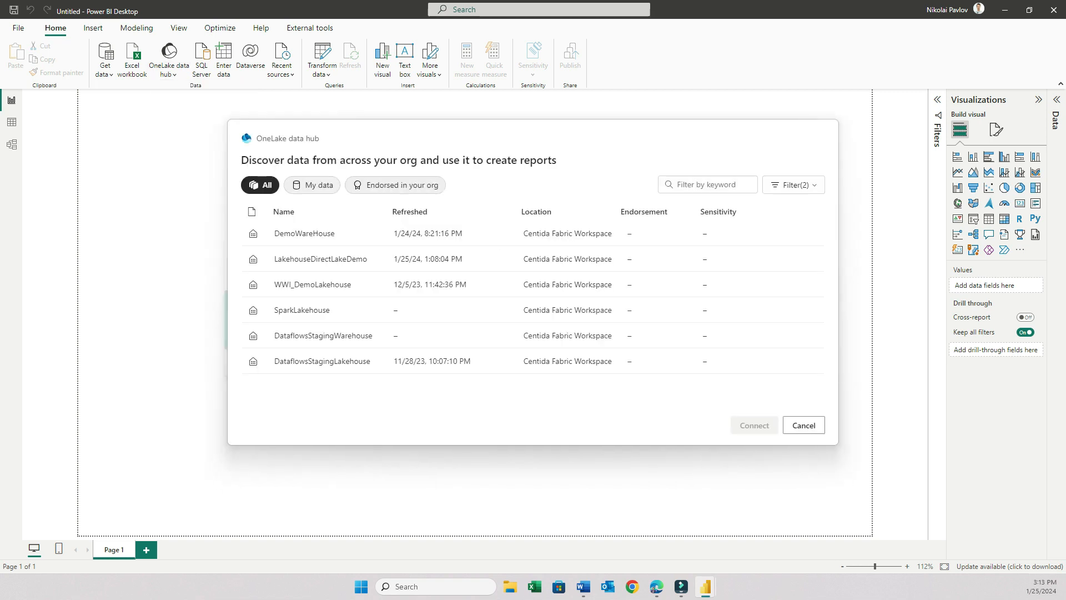
pyautogui.click(304, 234)
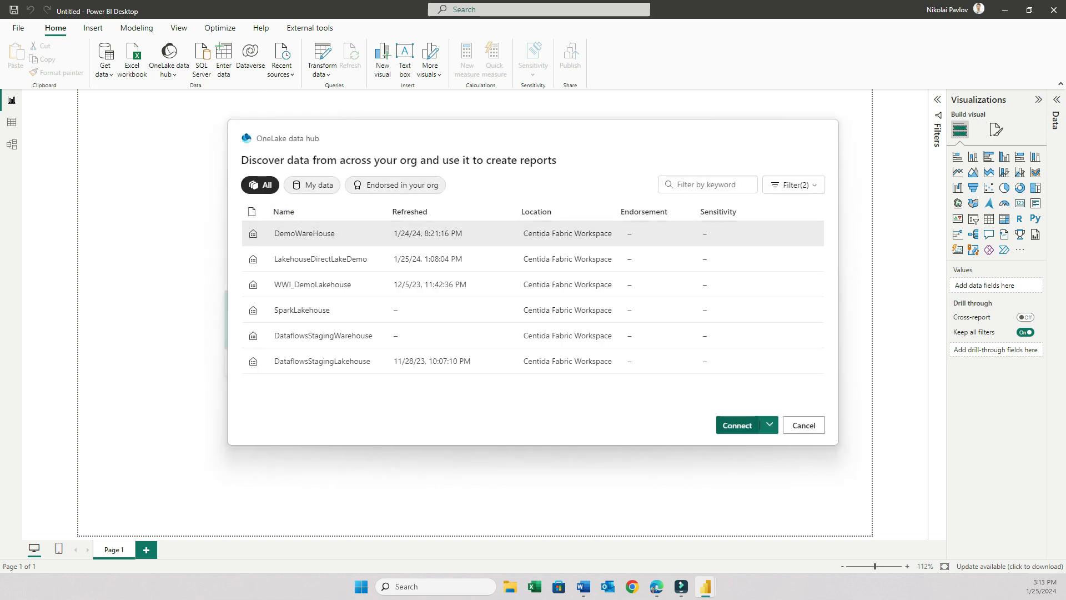
pyautogui.click(739, 425)
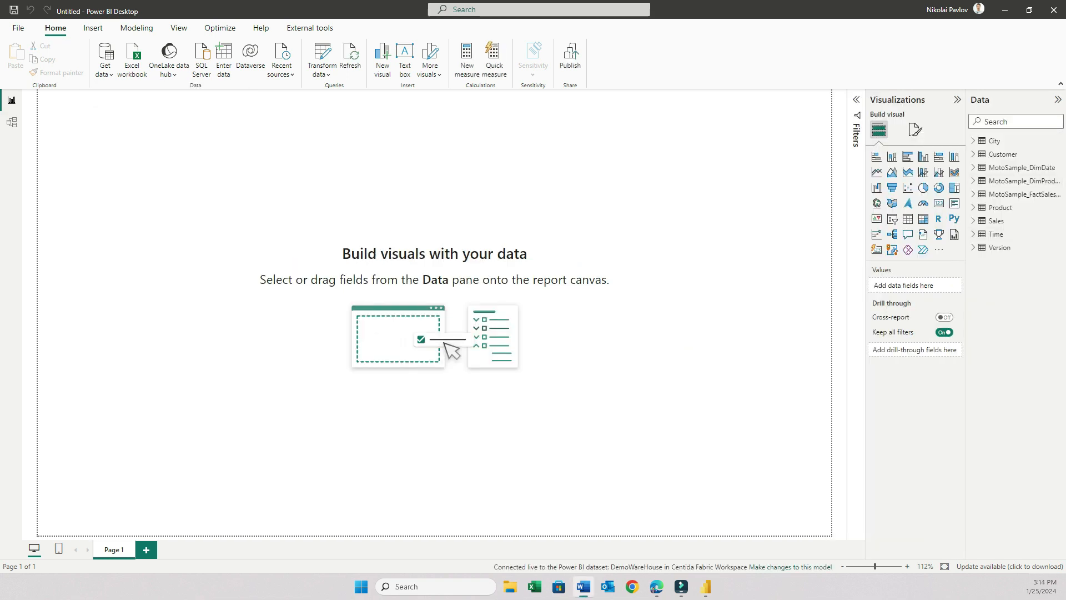
# Compare the model diagram in Power BI Desktop with the warehouse model in the browser.
pyautogui.click(11, 122)
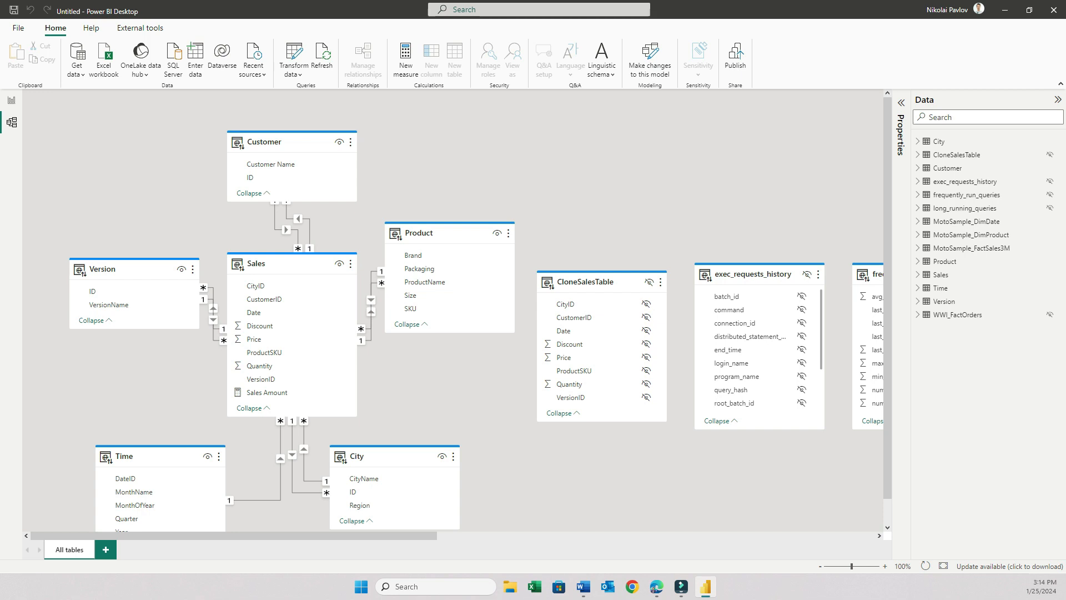
pyautogui.scroll(-2, 458, 310)
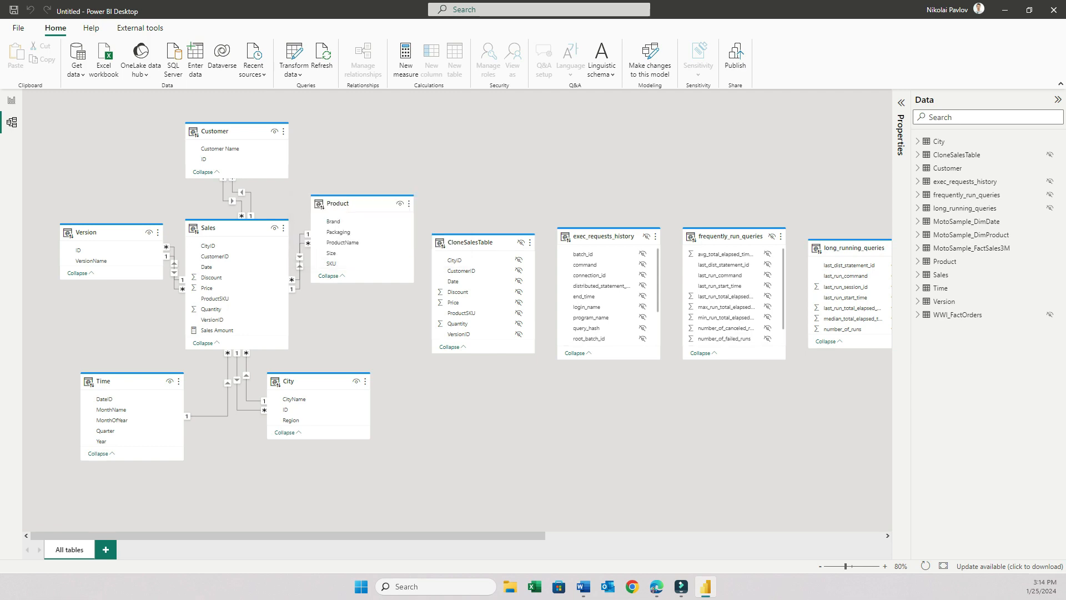
pyautogui.click(656, 587)
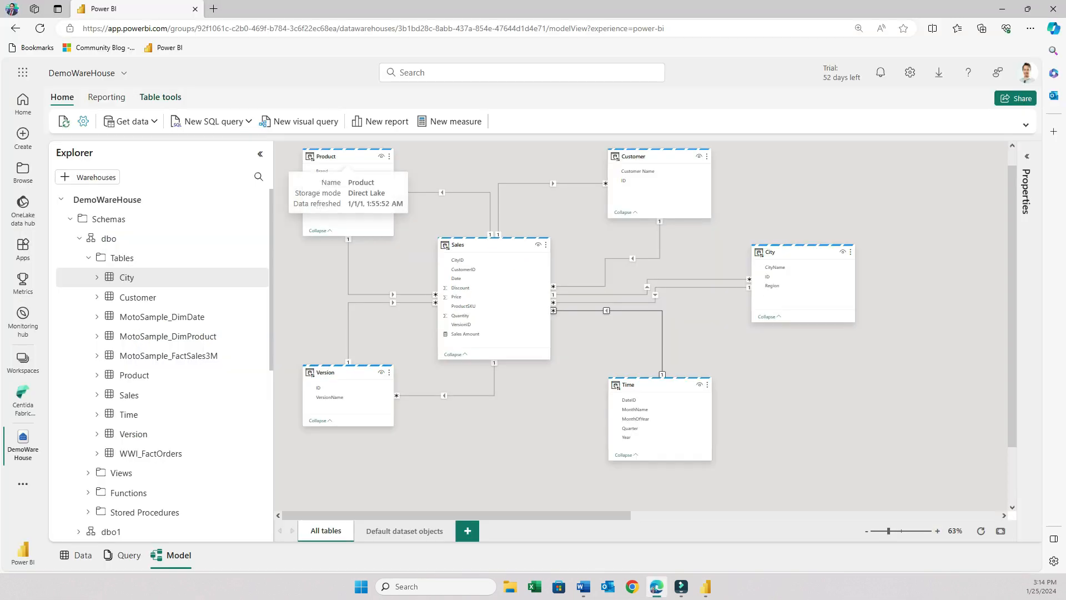
pyautogui.click(706, 586)
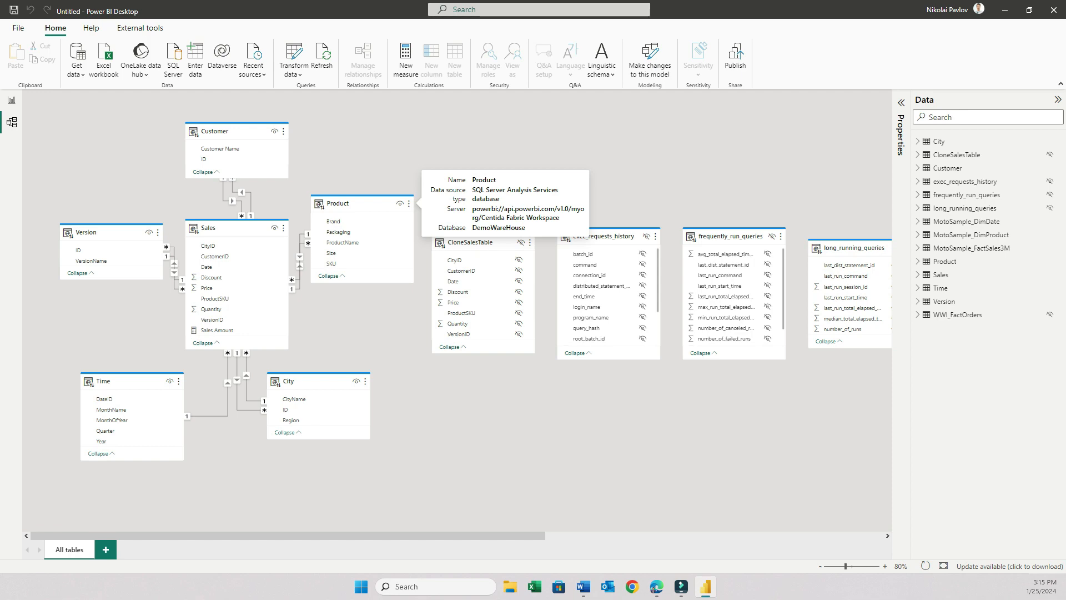
pyautogui.moveTo(654, 590)
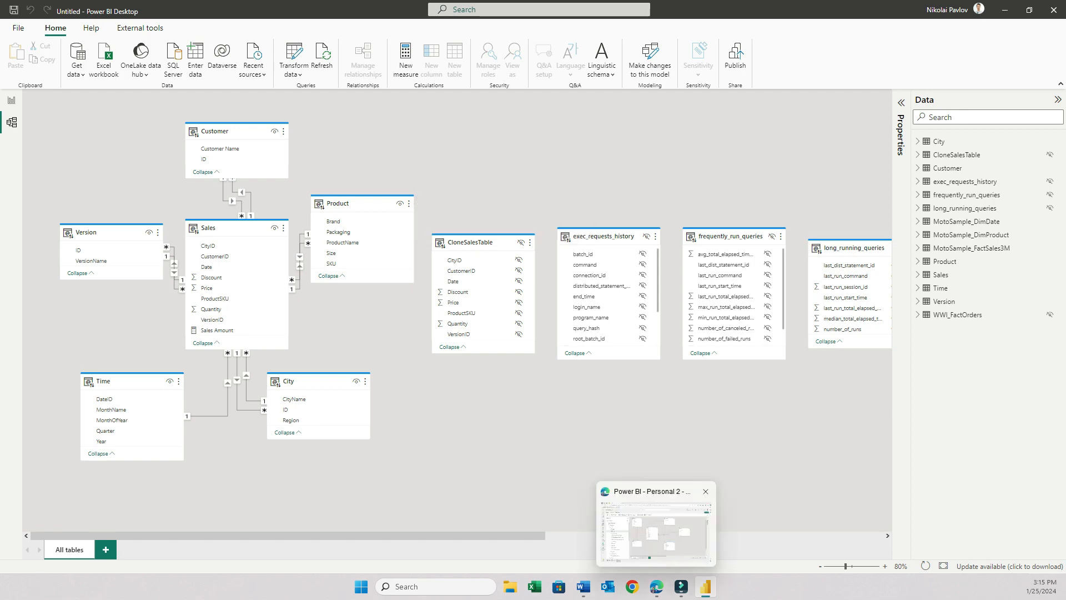
pyautogui.click(656, 586)
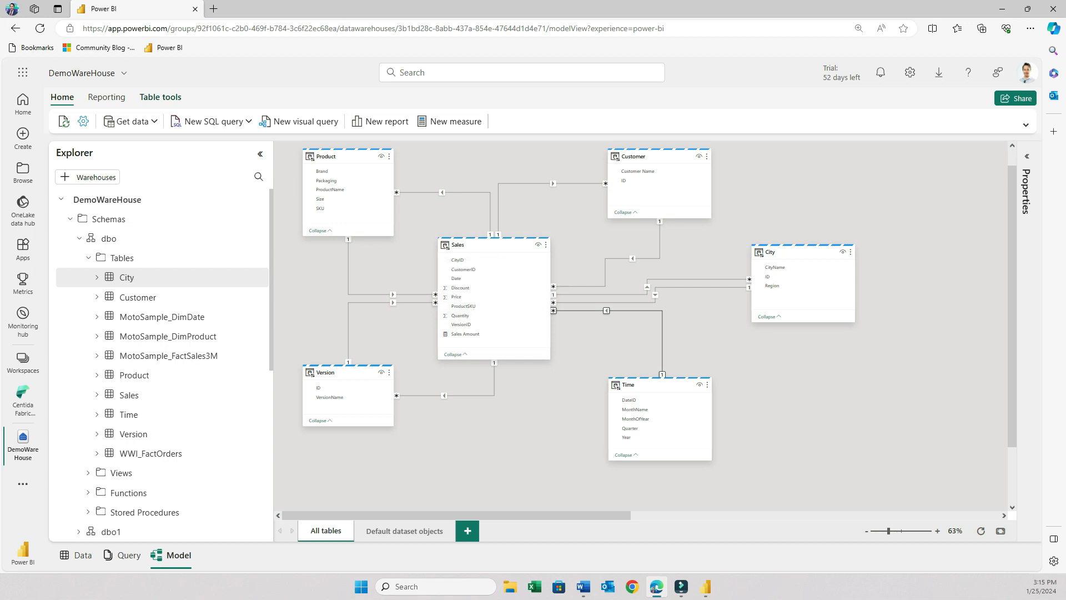
# Rearrange the MotoSample_DimDate, MotoSample_DimProduct and MotoSample_FactSales3M tables side by side in the model diagram.
pyautogui.press('alt')
pyautogui.scroll(-1, 577, 322)
pyautogui.moveTo(481, 515); pyautogui.dragTo(809, 515)
pyautogui.moveTo(713, 309); pyautogui.dragTo(780, 195)
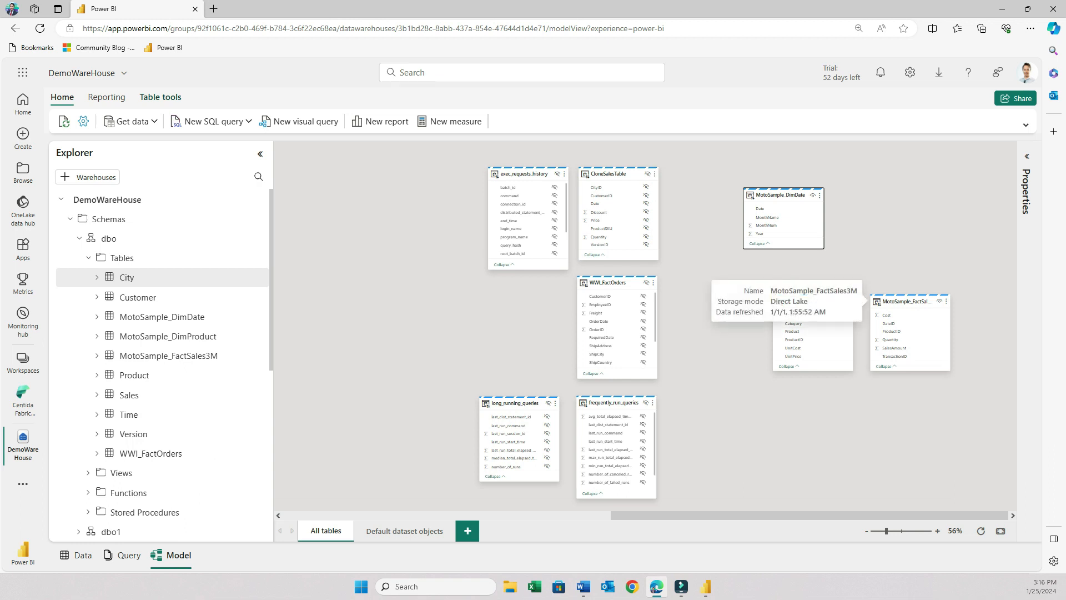
pyautogui.moveTo(900, 301); pyautogui.dragTo(895, 184)
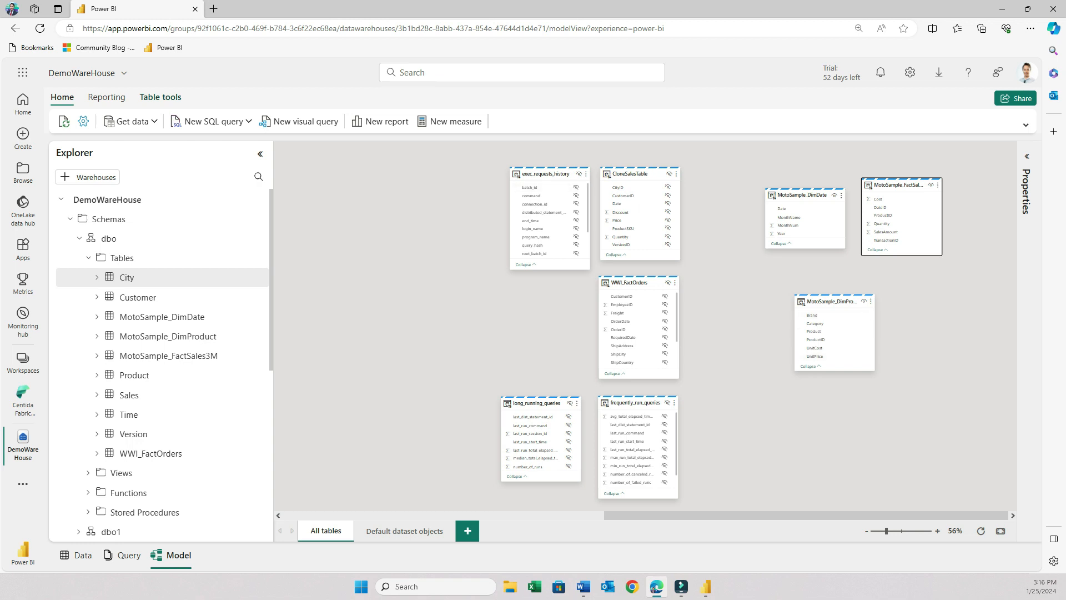
pyautogui.moveTo(875, 371); pyautogui.dragTo(933, 405)
pyautogui.moveTo(900, 185); pyautogui.dragTo(847, 380)
pyautogui.moveTo(861, 301); pyautogui.dragTo(926, 201)
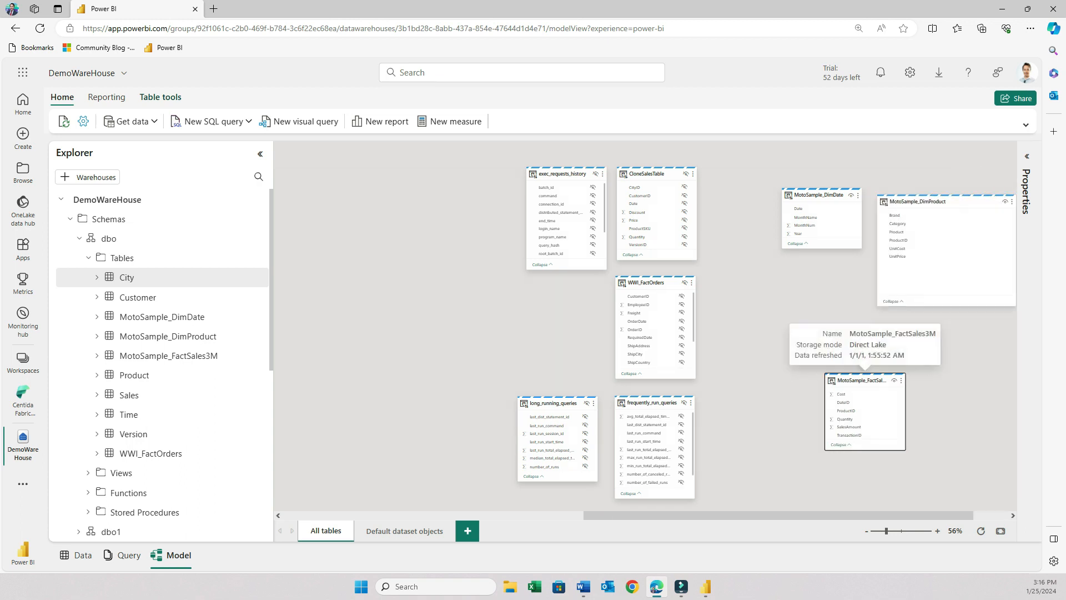
pyautogui.moveTo(858, 380); pyautogui.dragTo(842, 349)
pyautogui.scroll(2, 857, 405)
pyautogui.moveTo(827, 516); pyautogui.dragTo(862, 515)
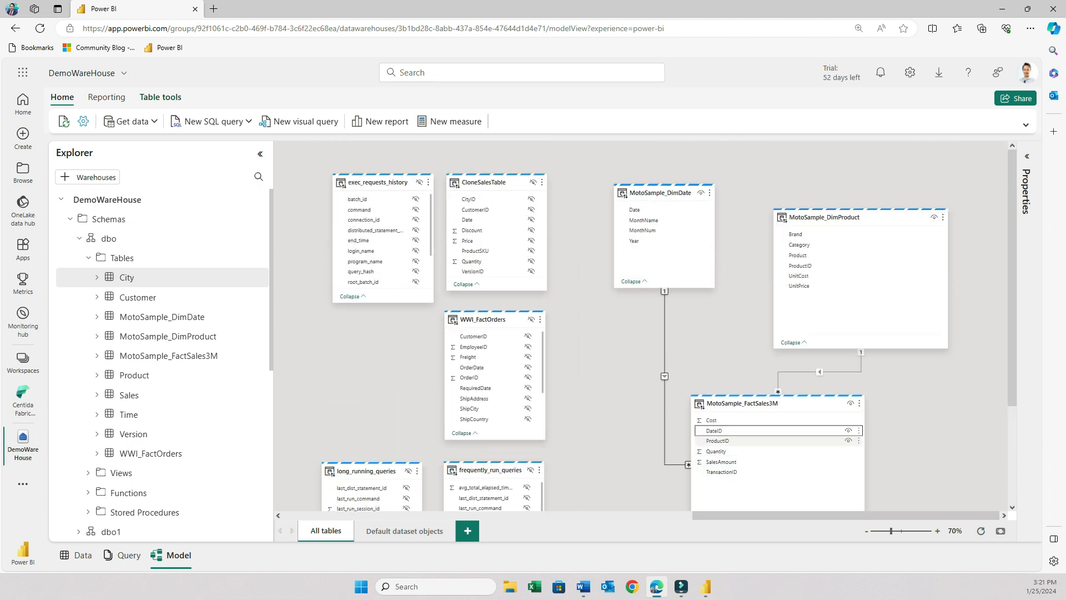
# Create a measure Sales_Measure = SUM( MotoSample_FactSales3M[SalesAmount] ) on the MotoSample_FactSales3M table.
pyautogui.click(778, 490)
pyautogui.click(777, 403)
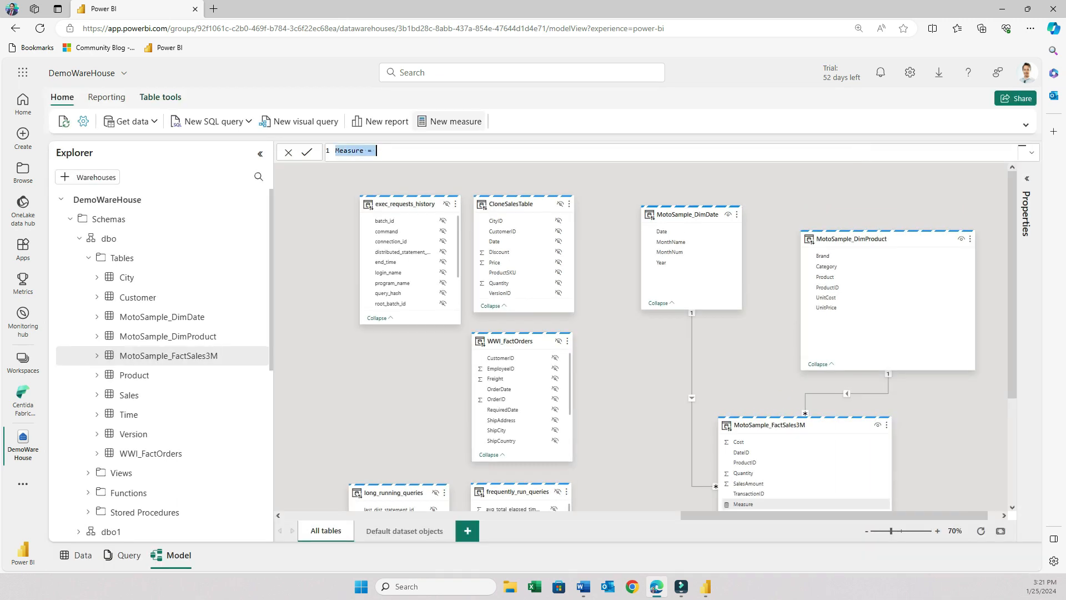
pyautogui.write('Sleas')
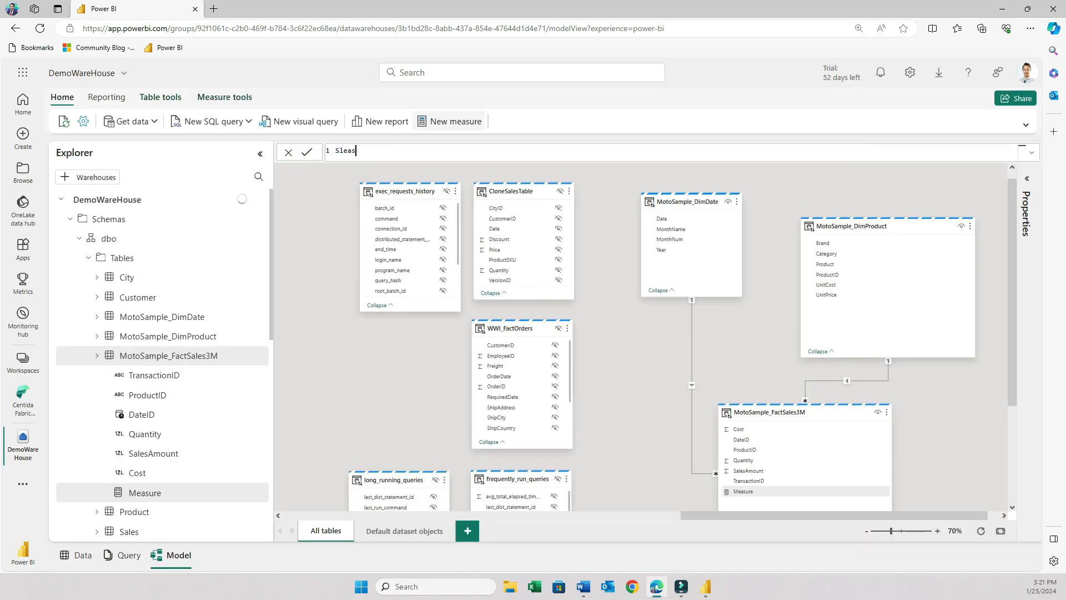
pyautogui.press('BackSpace')
pyautogui.press('BackSpace')
pyautogui.write('ales')
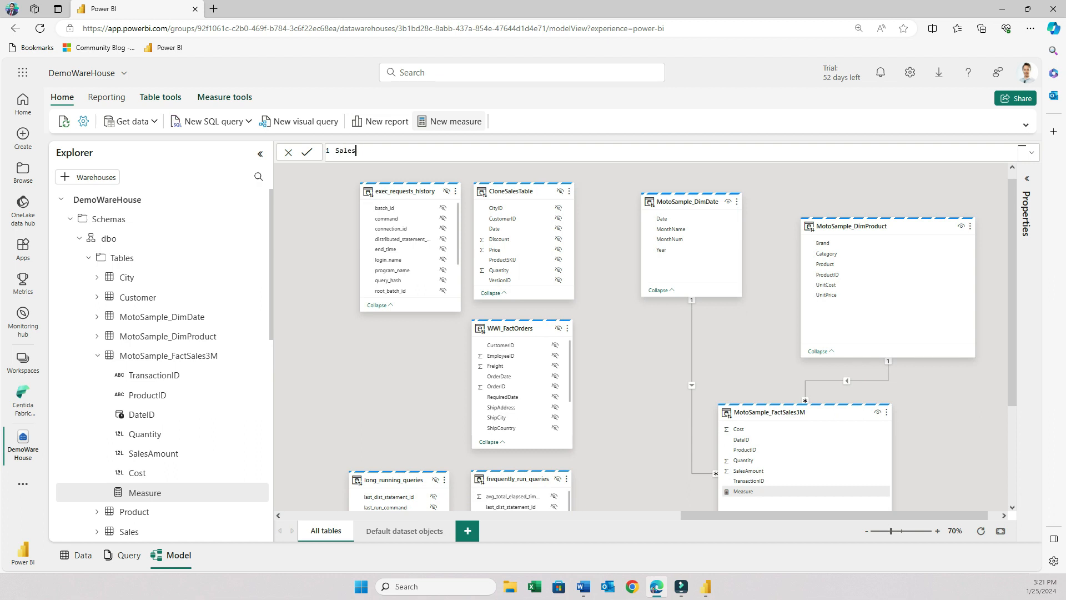
pyautogui.write('_Measure = SUM(')
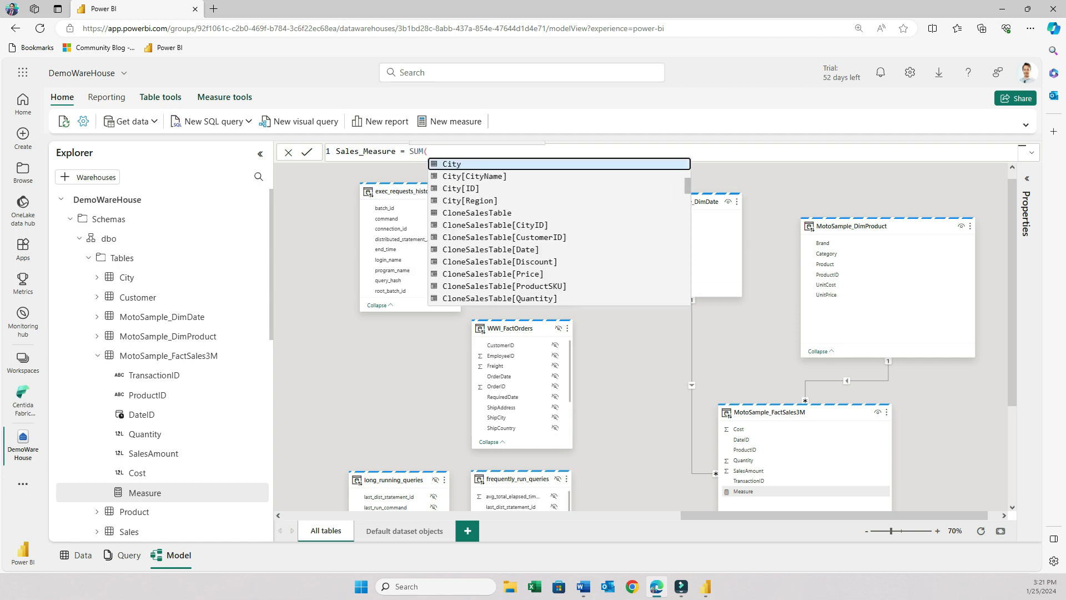
pyautogui.write(' sales')
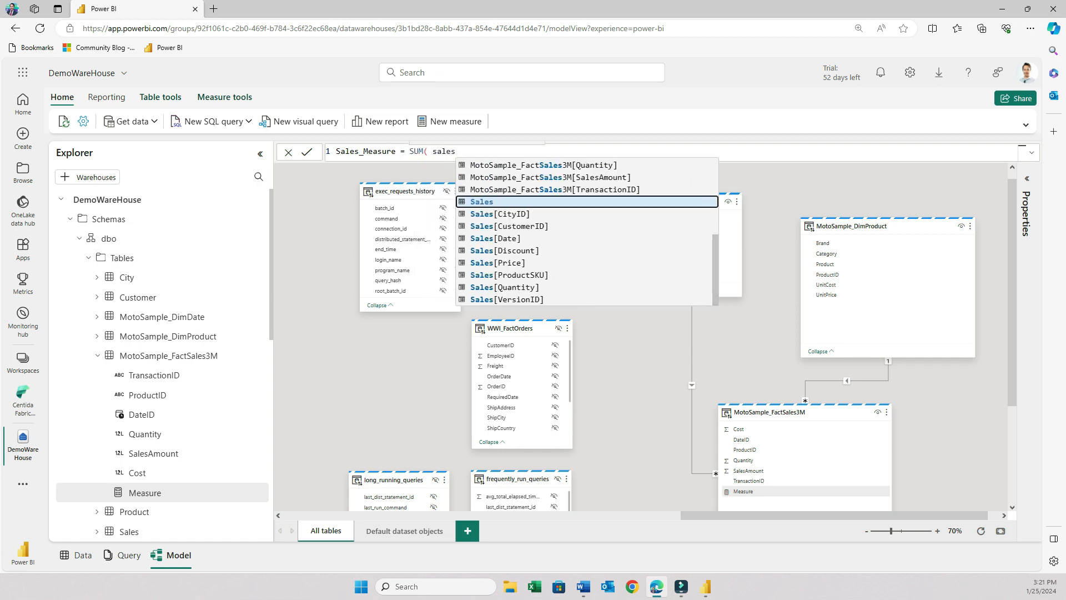
pyautogui.write('amou')
pyautogui.press('Tab')
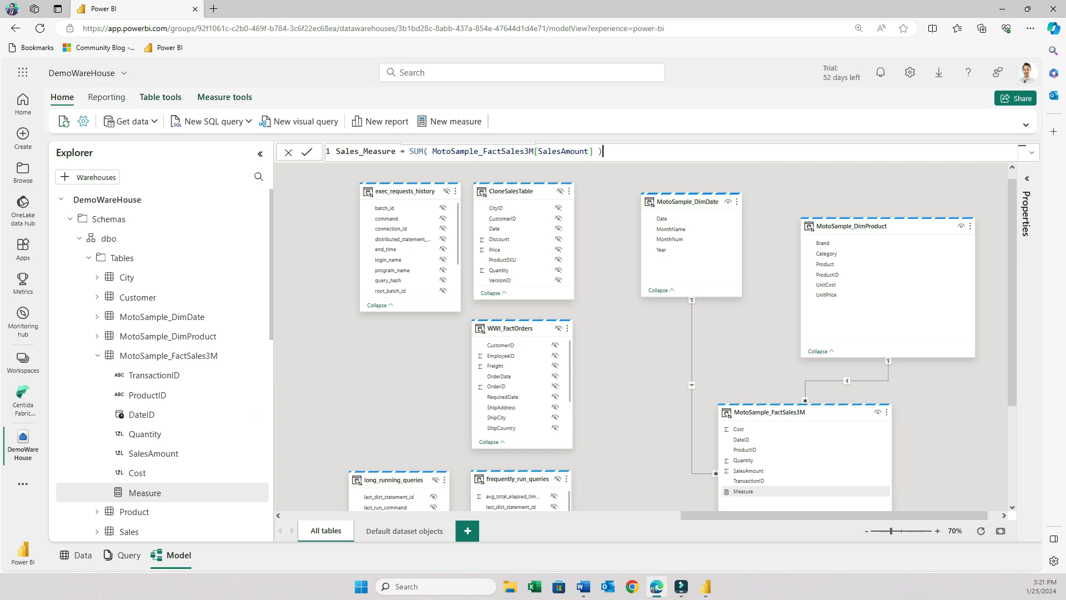
pyautogui.write(')')
pyautogui.press('Return')
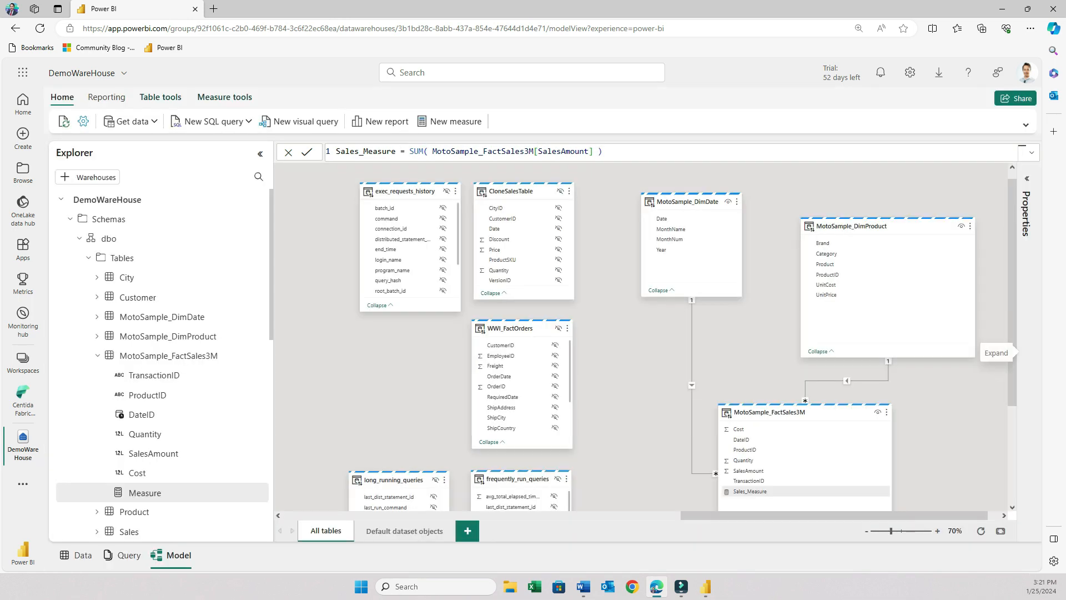
# Format Sales_Measure as Currency with 0 decimal places in its properties.
pyautogui.click(1027, 179)
pyautogui.scroll(-3, 950, 361)
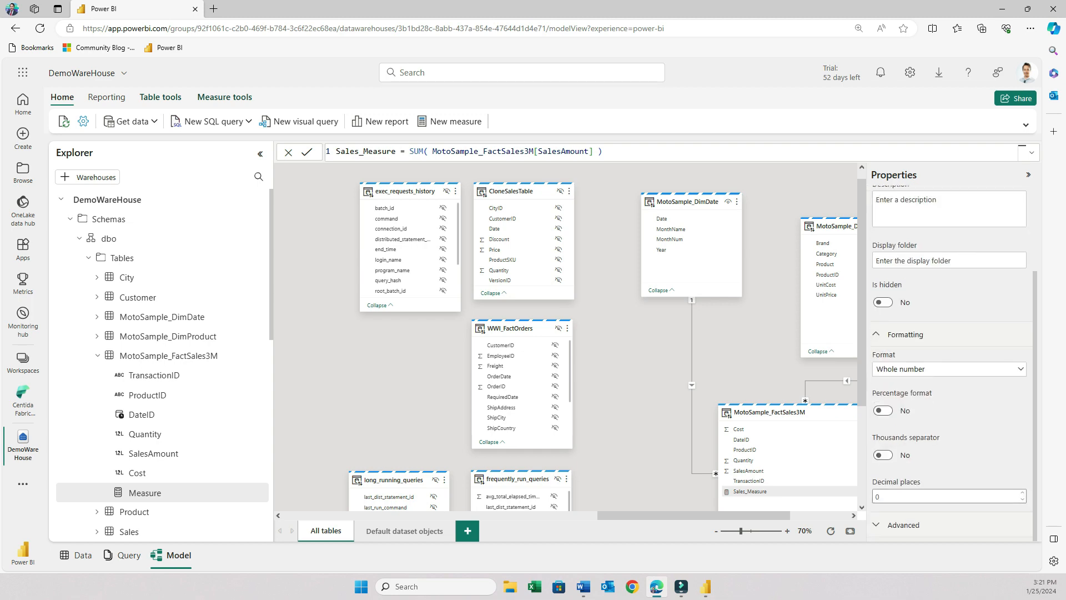
pyautogui.click(944, 369)
pyautogui.scroll(1, 911, 402)
pyautogui.click(894, 402)
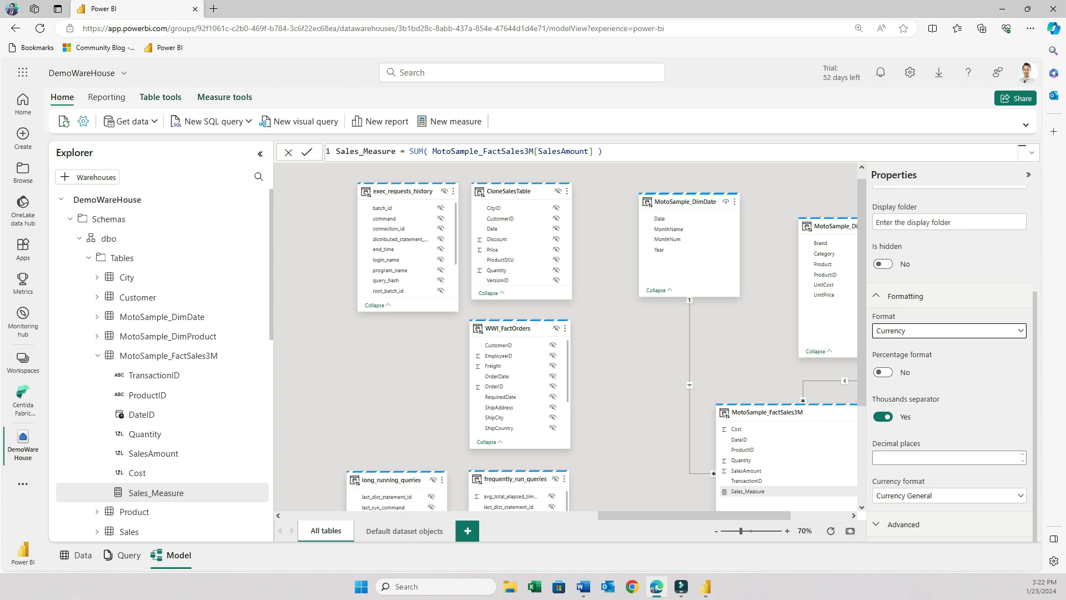
pyautogui.click(944, 458)
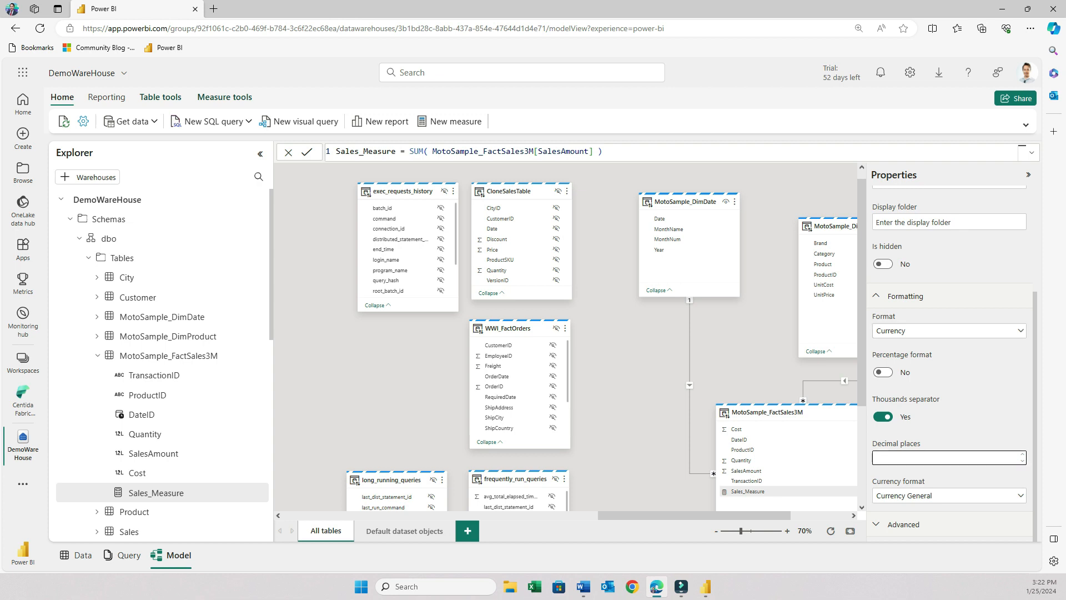
pyautogui.write('0')
# Try to create a new report from the warehouse, then return to the DemoWareHouse model.
pyautogui.click(387, 121)
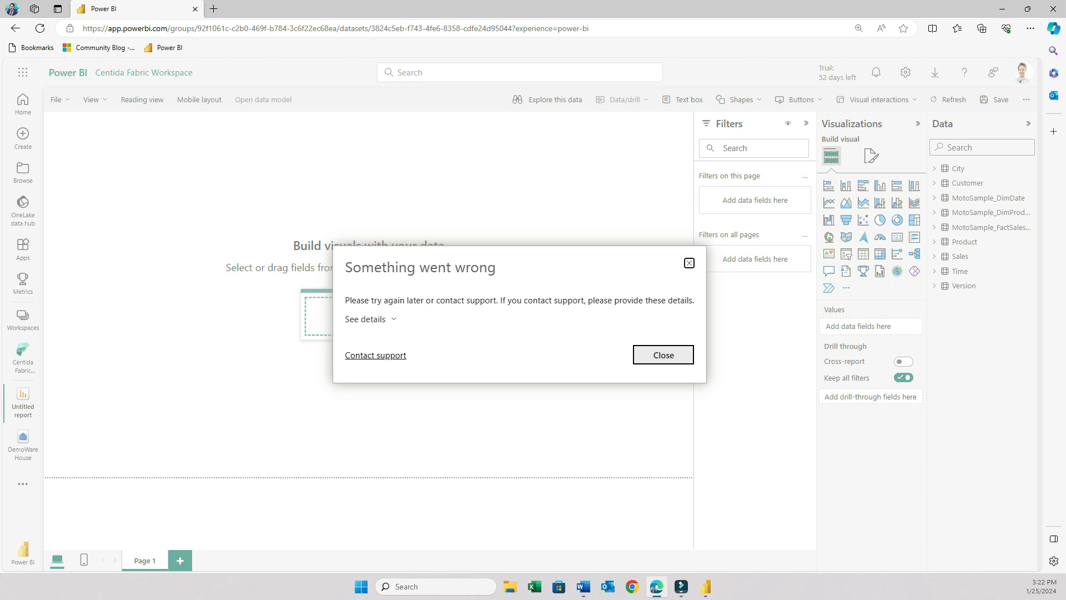
pyautogui.click(664, 354)
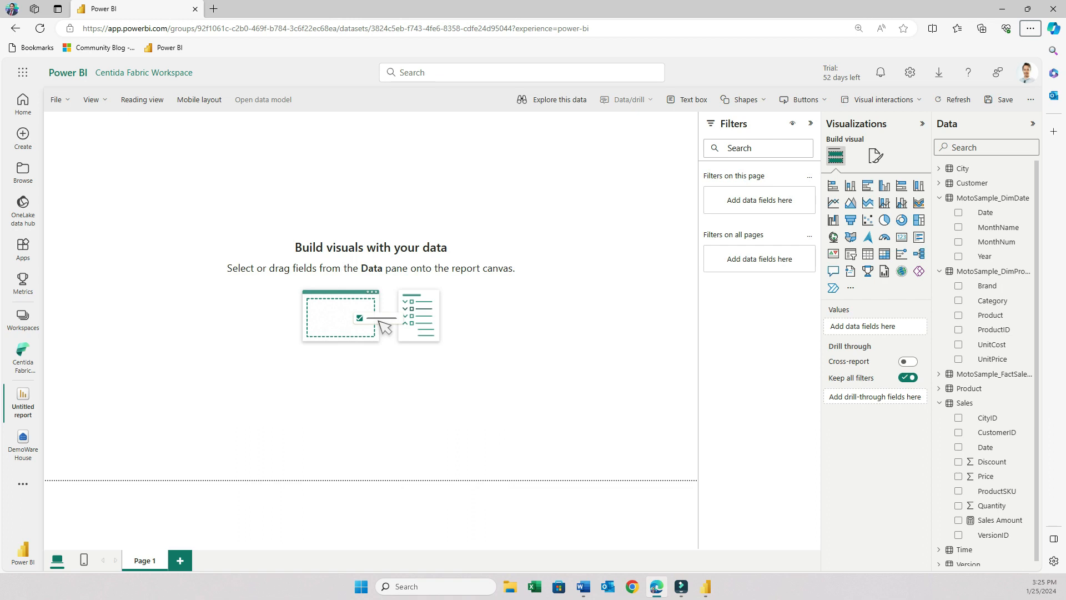
pyautogui.click(23, 442)
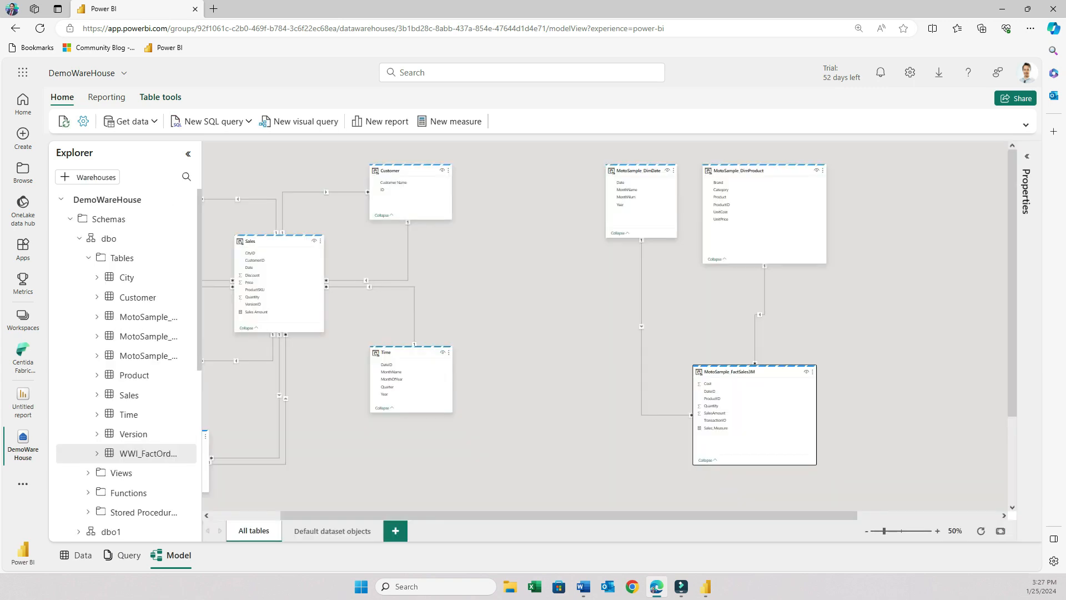
pyautogui.moveTo(755, 372); pyautogui.dragTo(756, 369)
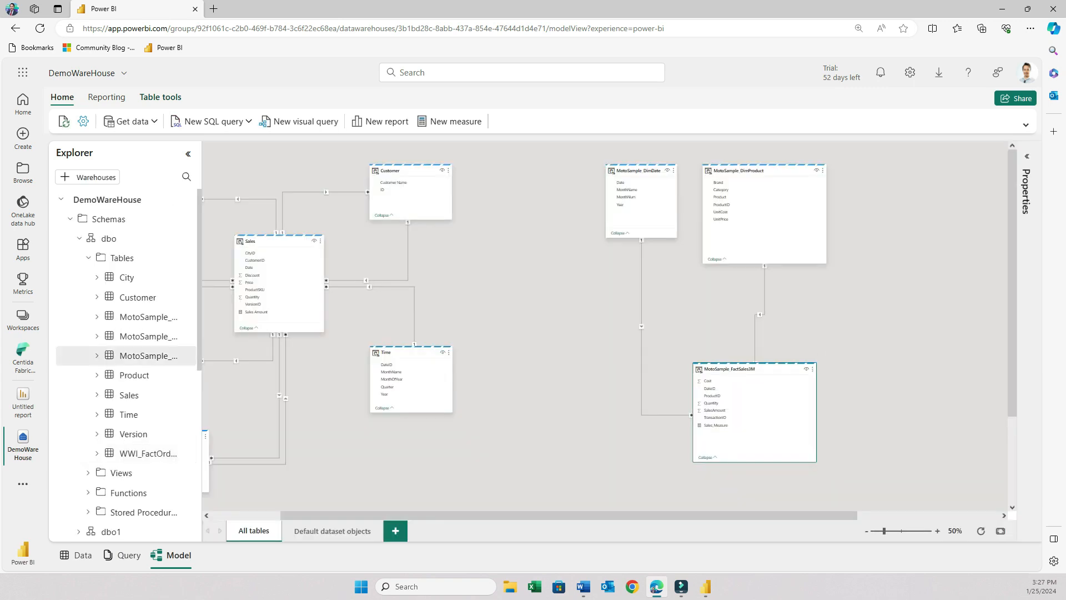
# Create a measure Number of Items = COUNT(MotoSample_FactSales3M[TransactionID]) on the MotoSample_FactSales3M table.
pyautogui.click(449, 121)
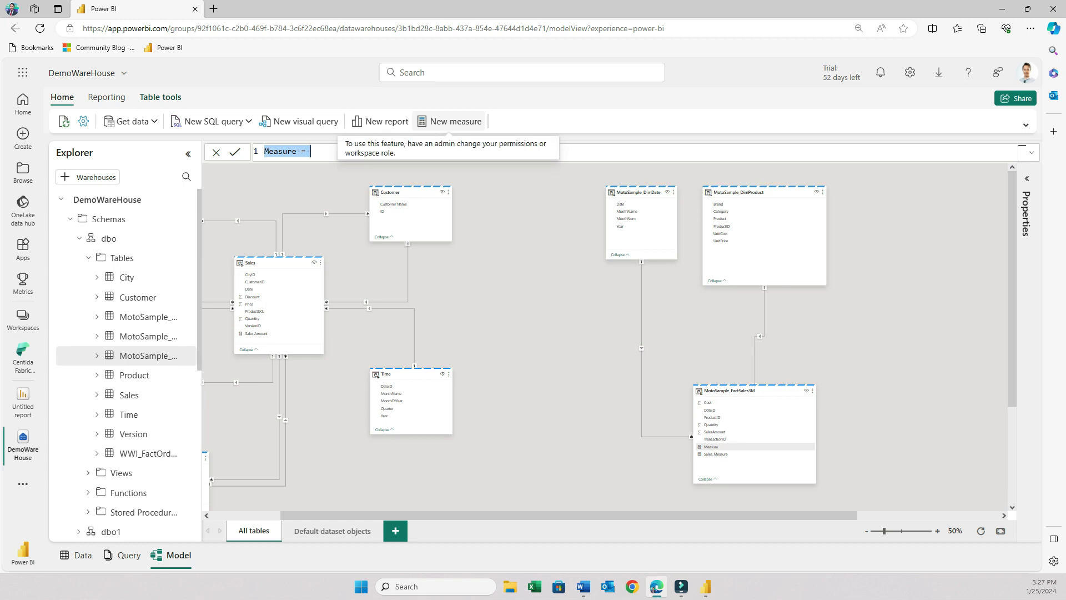
pyautogui.write('Number of Items = COUNT(')
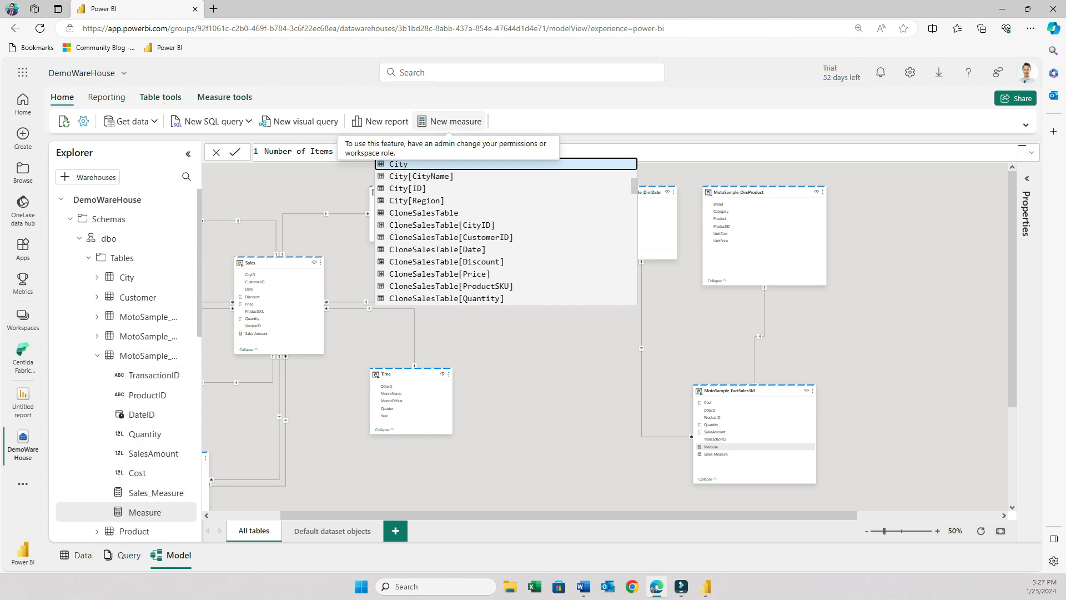
pyautogui.write('Trans')
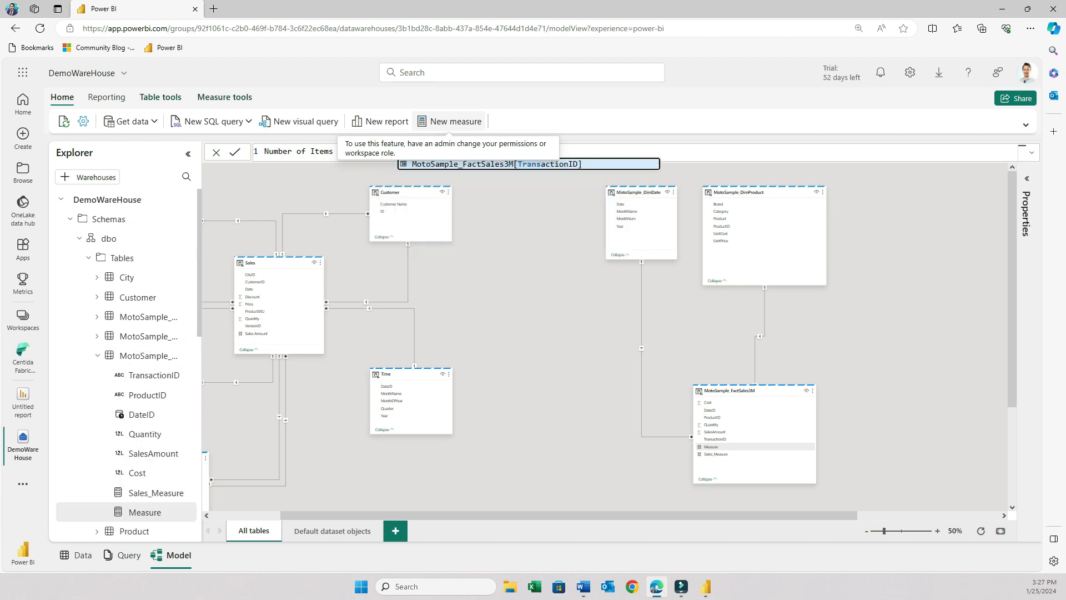
pyautogui.press('Tab')
pyautogui.write(')')
pyautogui.press('Return')
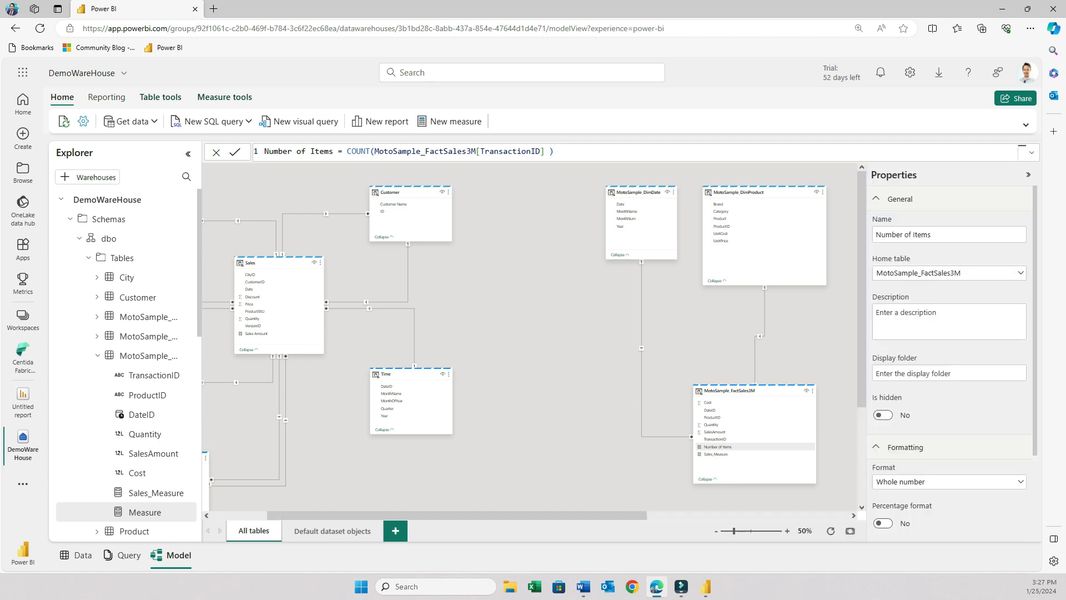
# Turn on the thousands separator for the Number of Items measure in its properties.
pyautogui.scroll(-2, 949, 355)
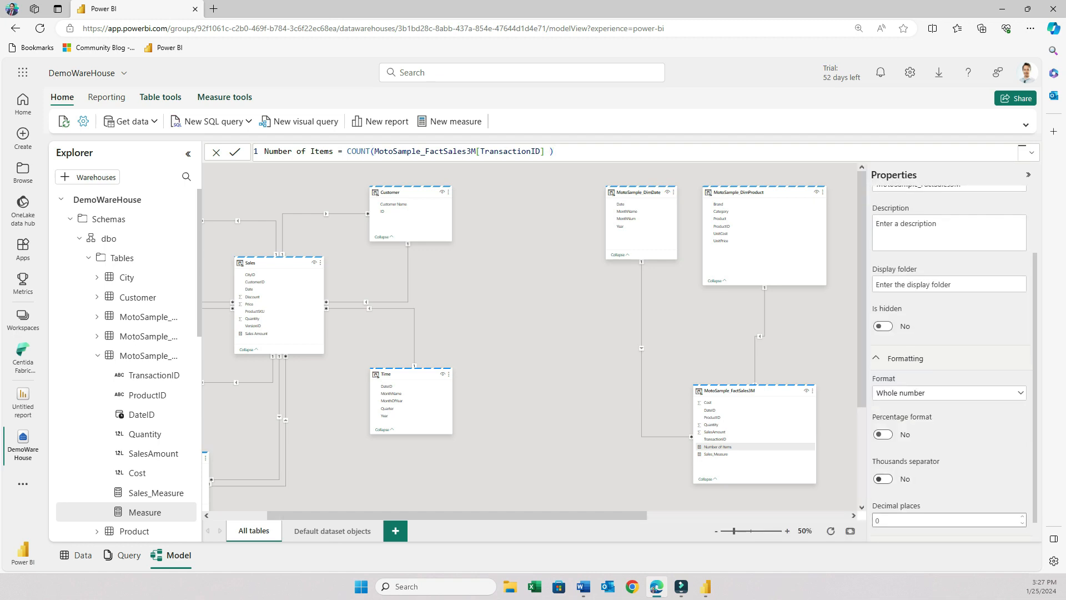
pyautogui.click(883, 479)
# Create a new report and add card visuals showing Sales_Measure and Number of Items from MotoSample_FactSales3M.
pyautogui.click(380, 121)
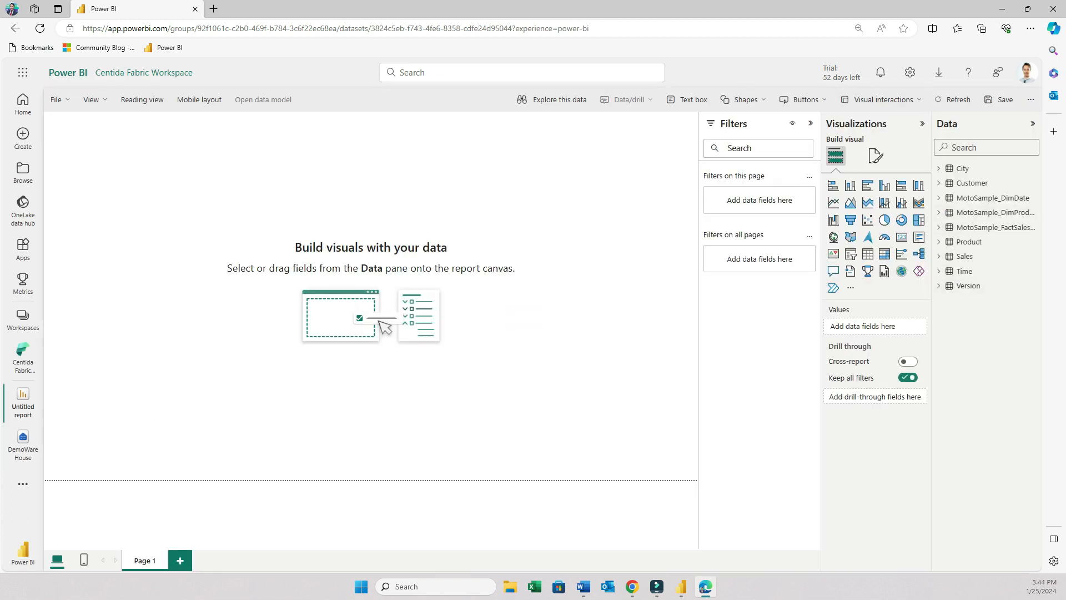
pyautogui.click(811, 123)
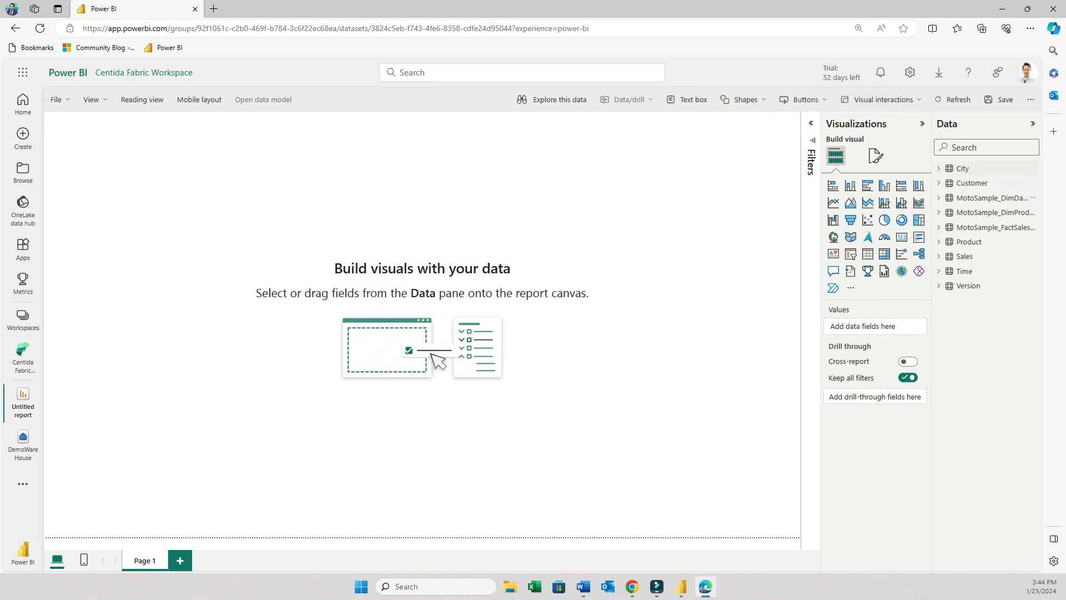
pyautogui.click(939, 227)
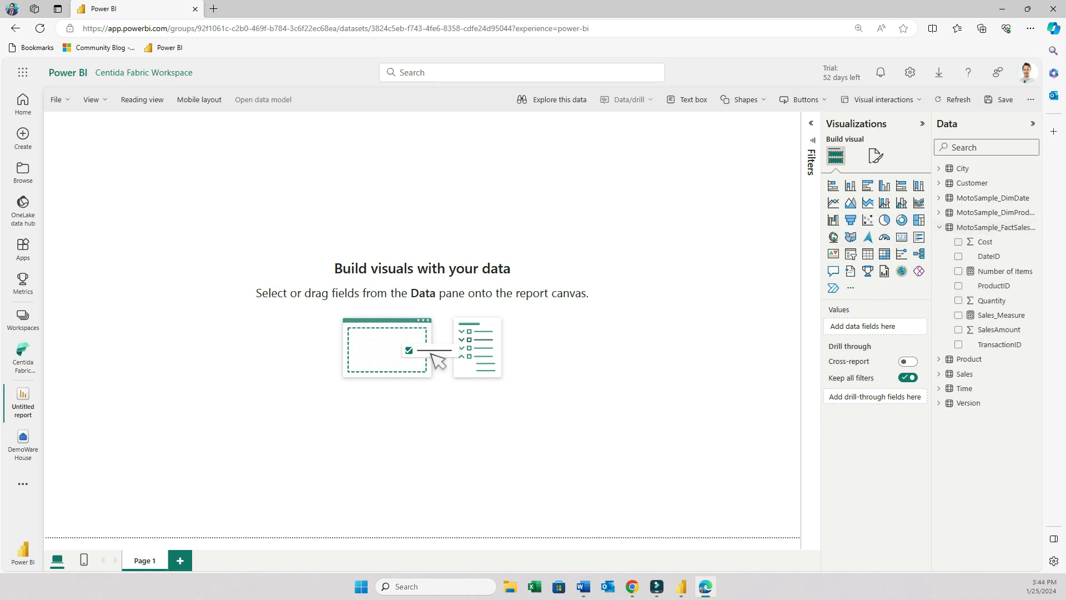
pyautogui.click(902, 237)
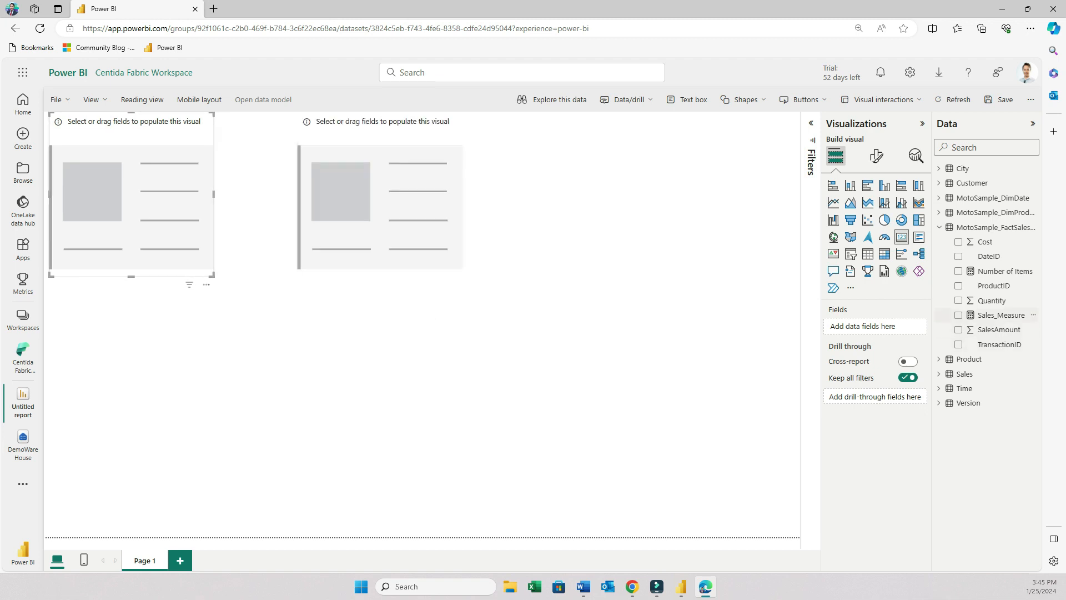
pyautogui.click(958, 315)
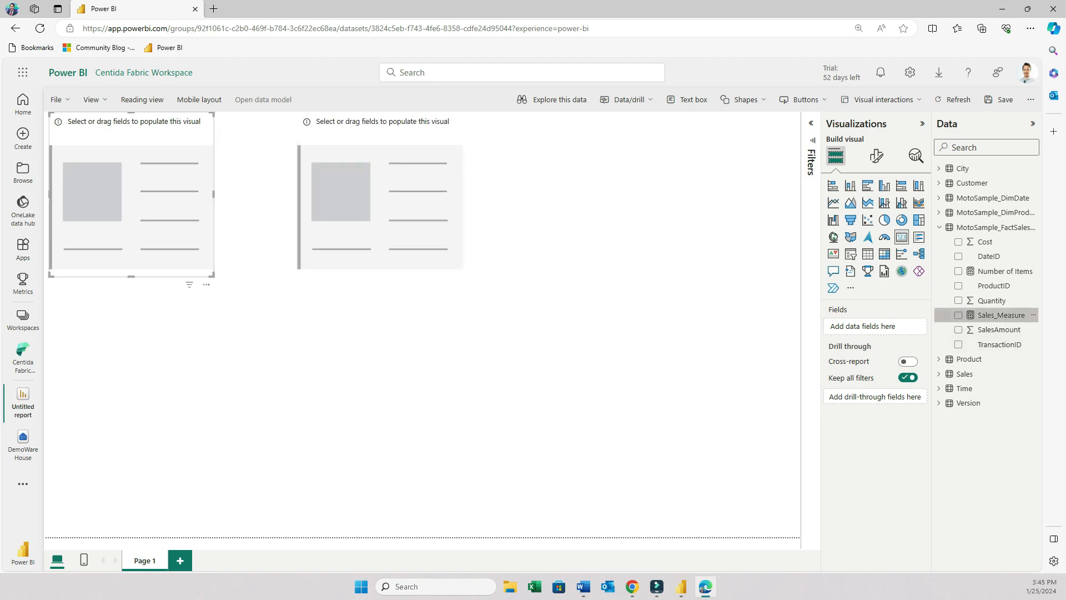
pyautogui.click(380, 194)
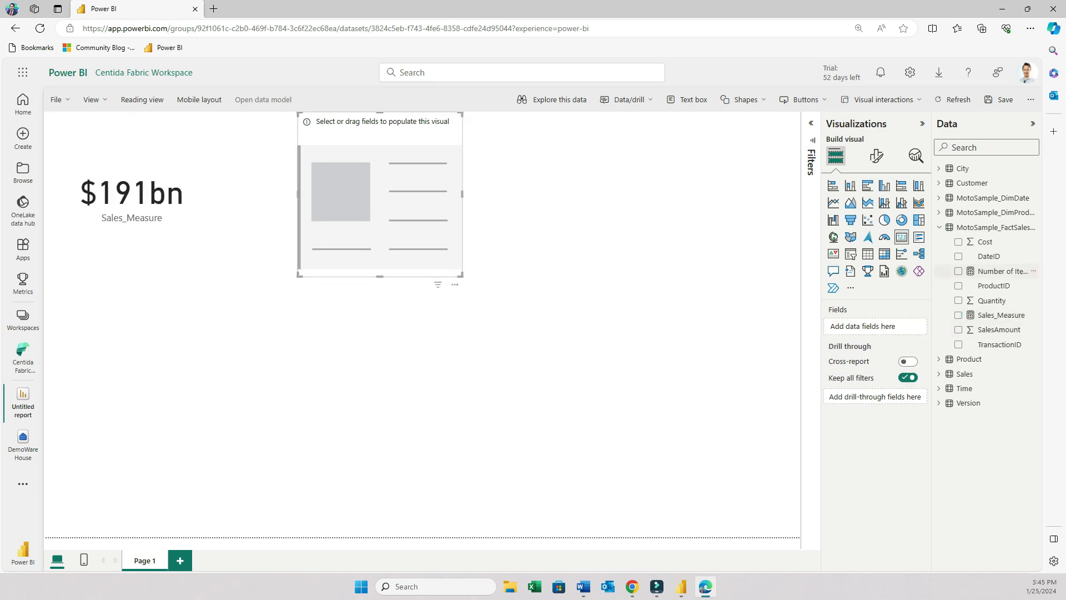
pyautogui.click(959, 271)
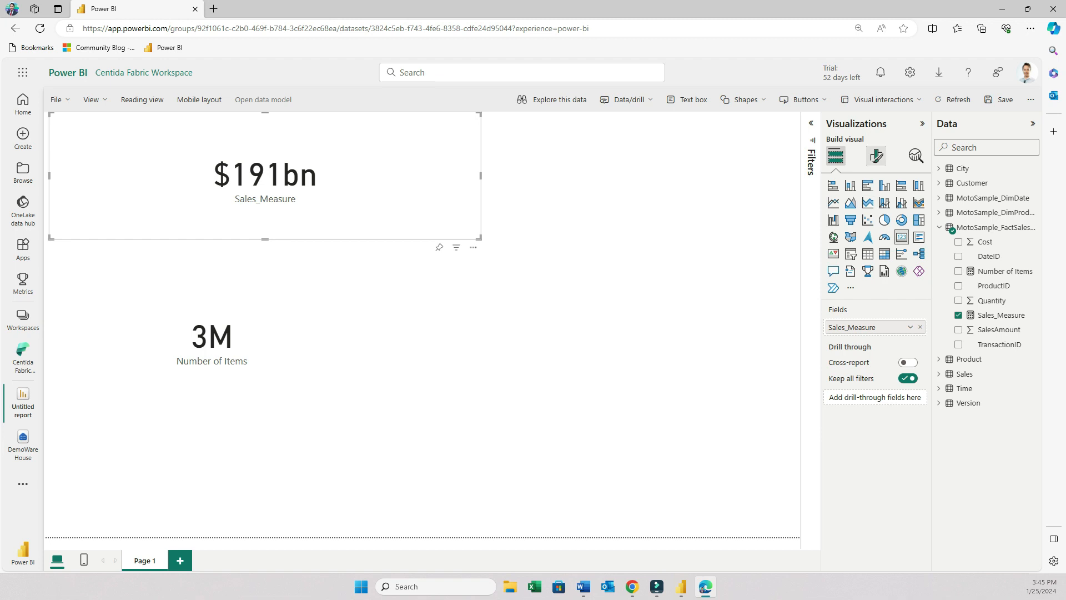
# Set the Sales_Measure card's callout value display units to None.
pyautogui.click(877, 156)
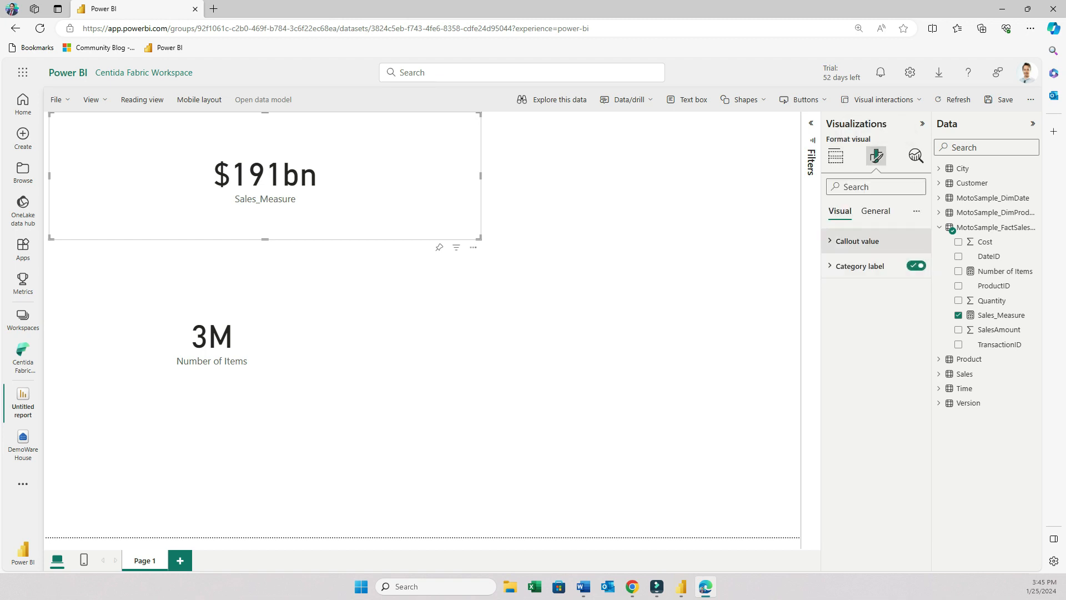
pyautogui.click(858, 241)
pyautogui.click(876, 364)
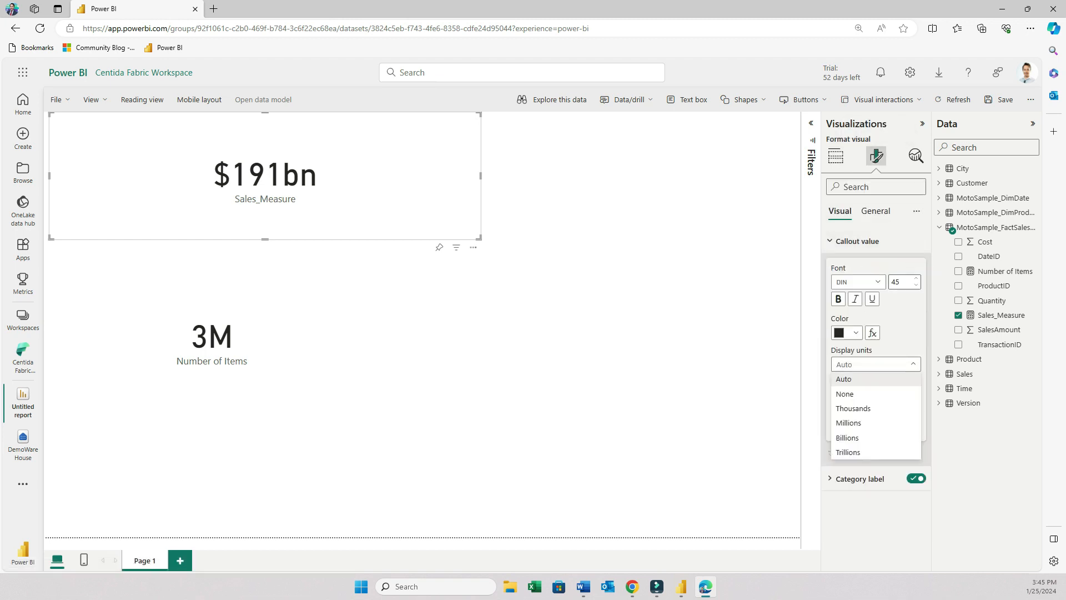
pyautogui.click(847, 395)
# Set the Number of Items card's callout value display units to None.
pyautogui.click(267, 339)
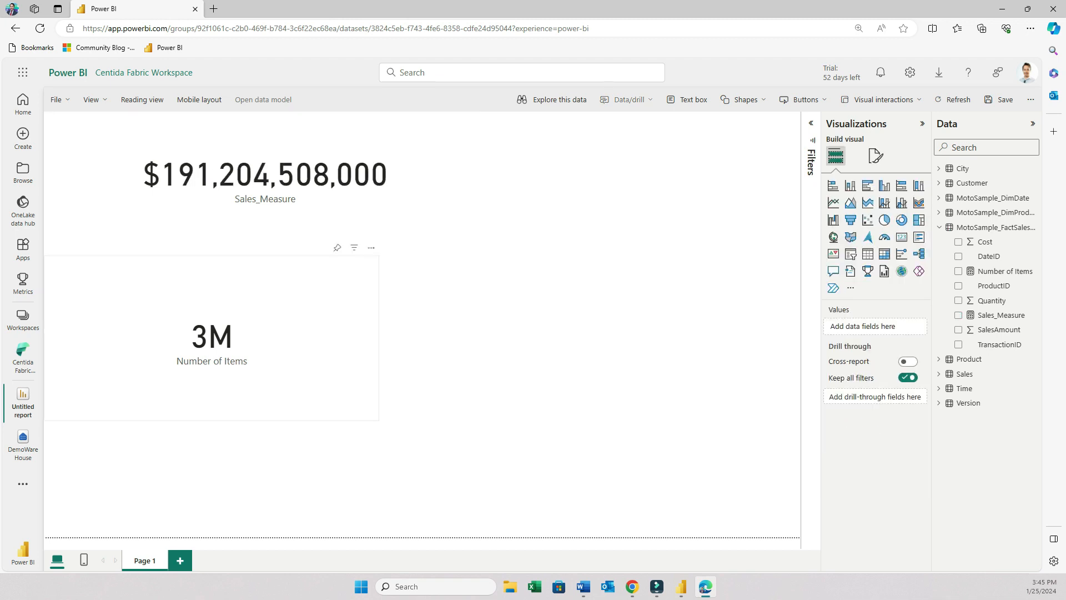
pyautogui.click(876, 156)
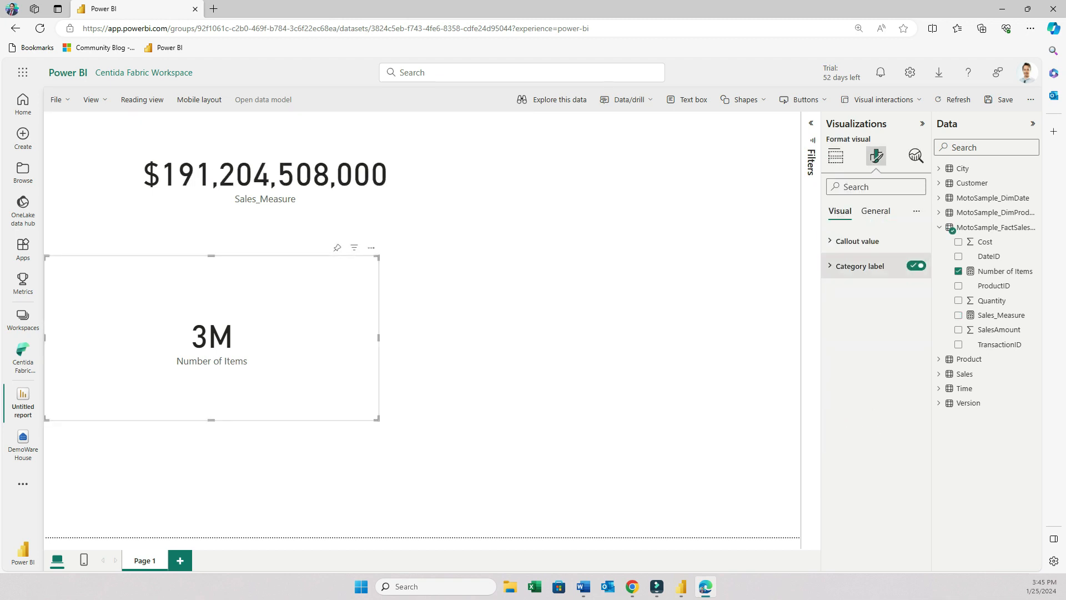
pyautogui.click(857, 241)
pyautogui.click(876, 364)
pyautogui.click(847, 394)
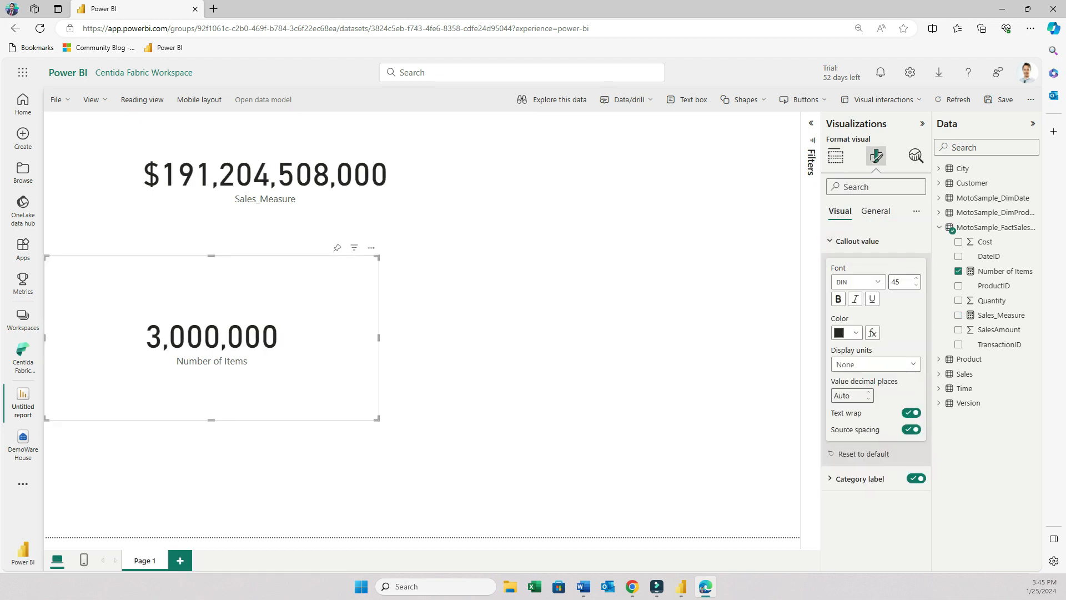
# Resize the Number of Items and Sales_Measure cards so their right edges line up.
pyautogui.moveTo(381, 336); pyautogui.dragTo(474, 347)
pyautogui.moveTo(379, 338); pyautogui.dragTo(464, 338)
pyautogui.moveTo(486, 176); pyautogui.dragTo(463, 176)
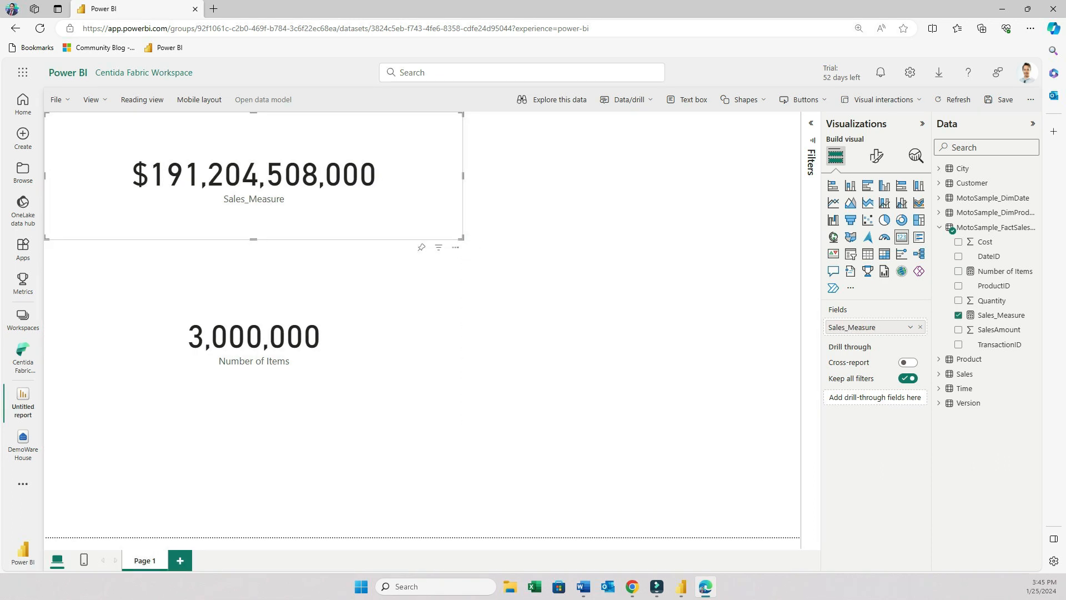